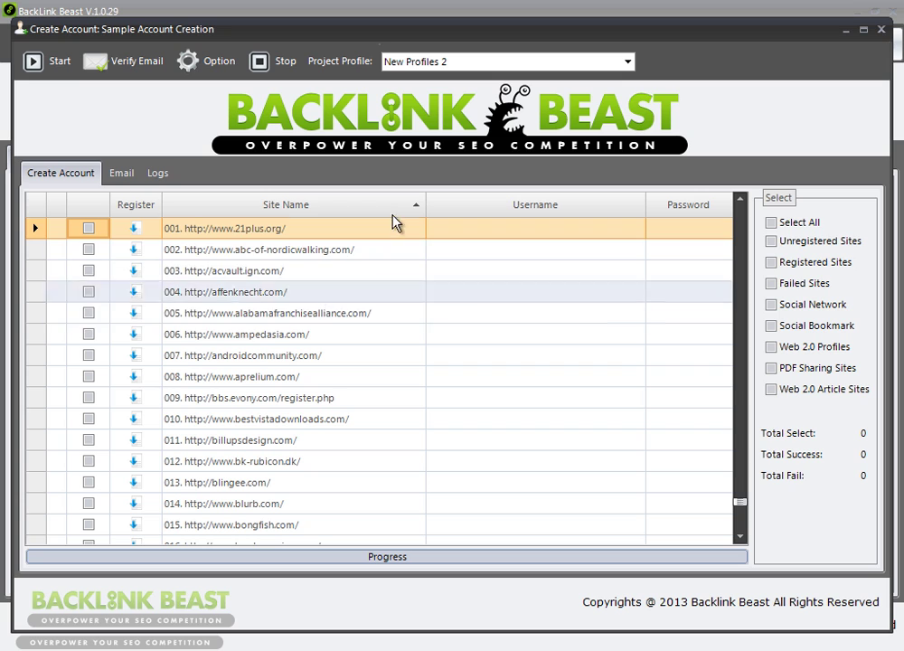
Tick Social Bookmark to select all 974 bookmark sites for account creation.
{"action": "left_click", "coordinate": [771, 325]}
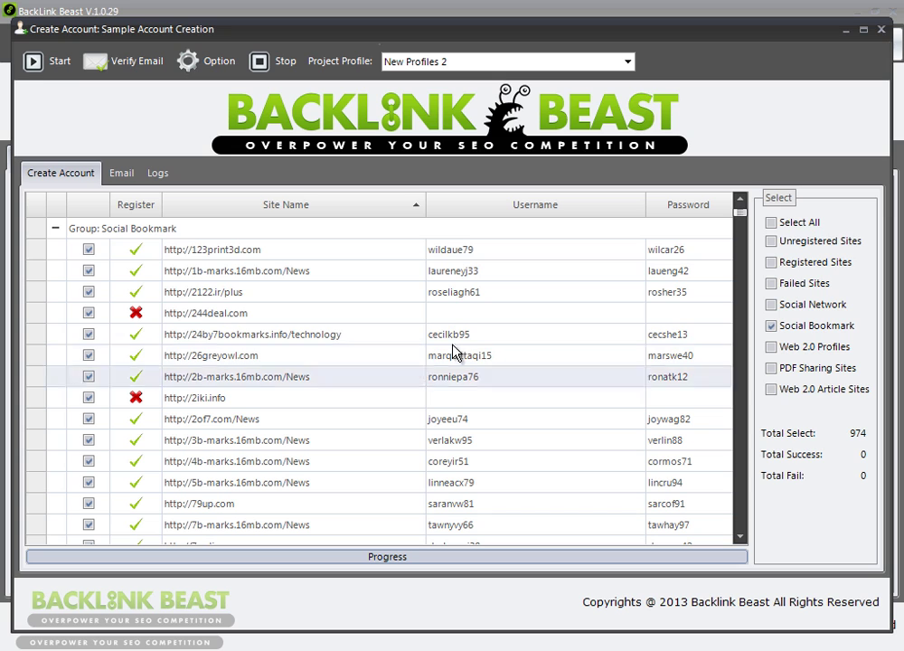
{"action": "scroll", "coordinate": [738, 218], "scroll_direction": "down", "scroll_amount": 1}
{"action": "scroll", "coordinate": [741, 220], "scroll_direction": "up", "scroll_amount": 5}
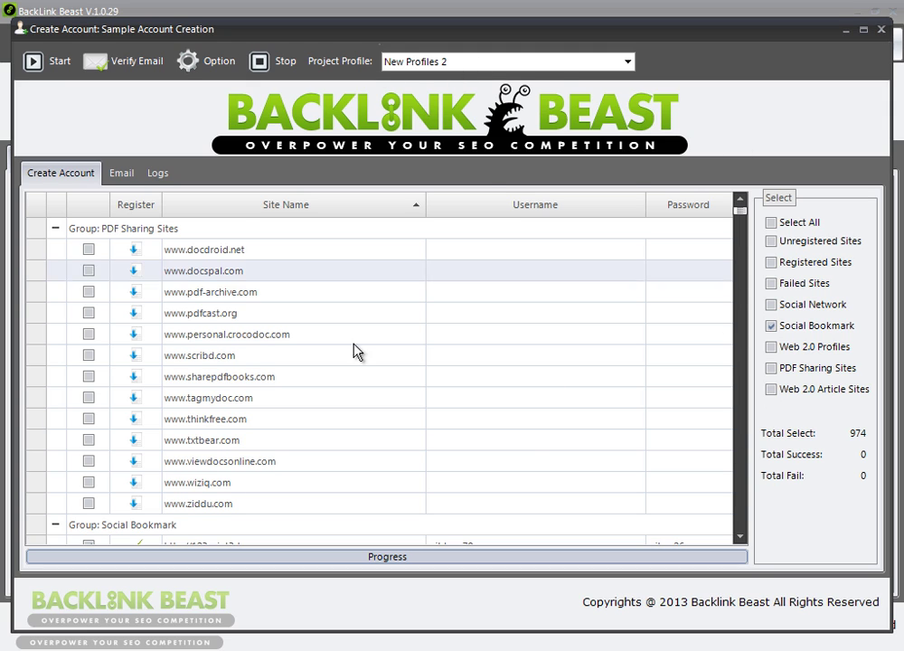
Close the Create Account window and create a new Social Bookmark submission project.
{"action": "left_click", "coordinate": [879, 32]}
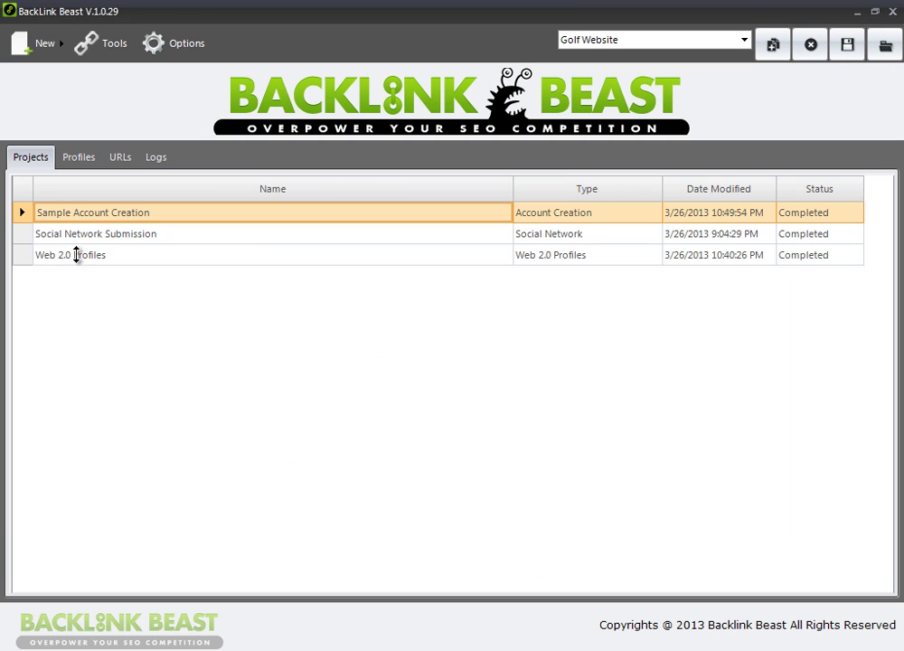
{"action": "left_click", "coordinate": [56, 45]}
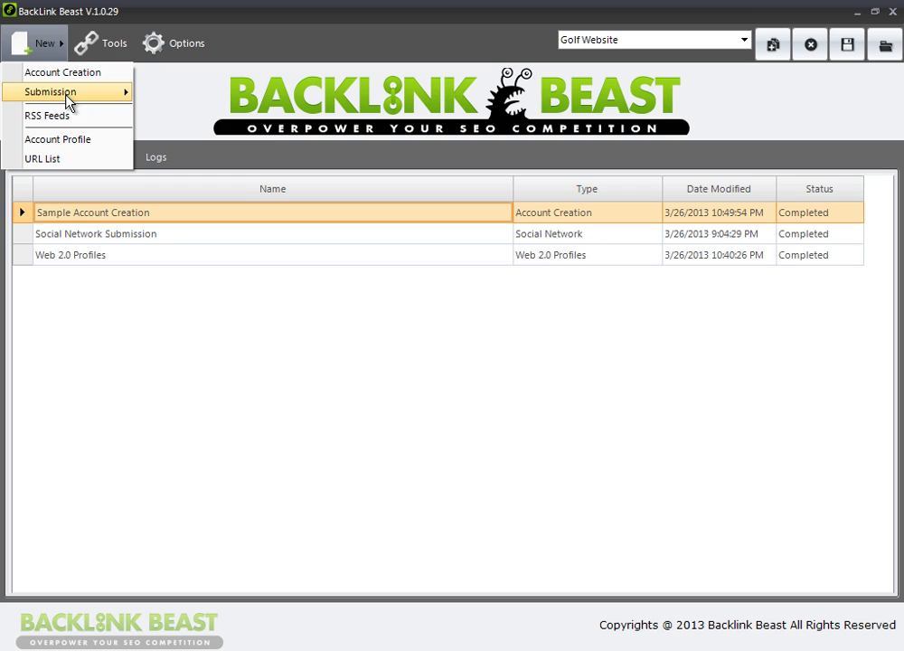
{"action": "mouse_move", "coordinate": [70, 94]}
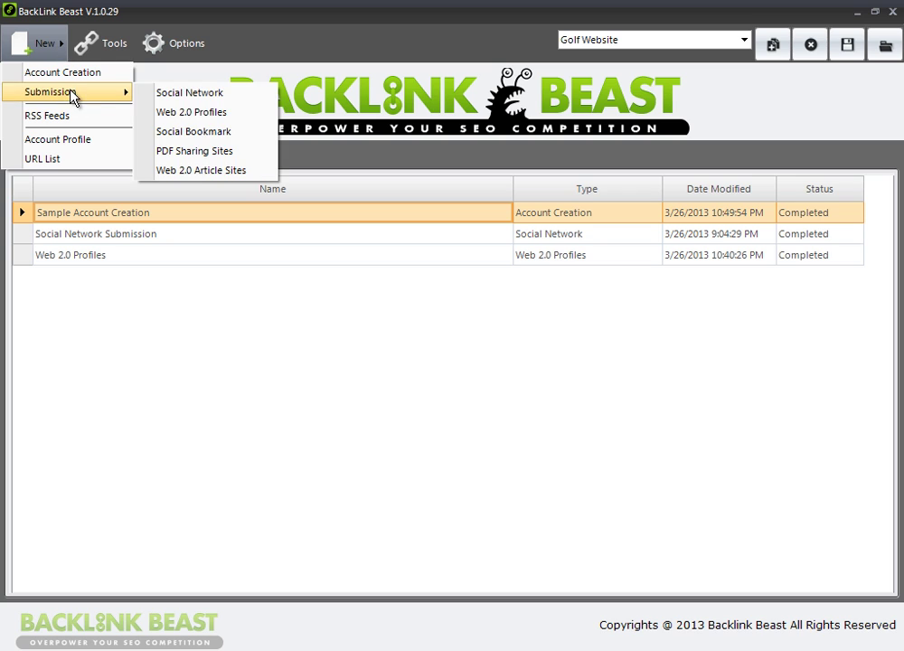
{"action": "left_click", "coordinate": [200, 132]}
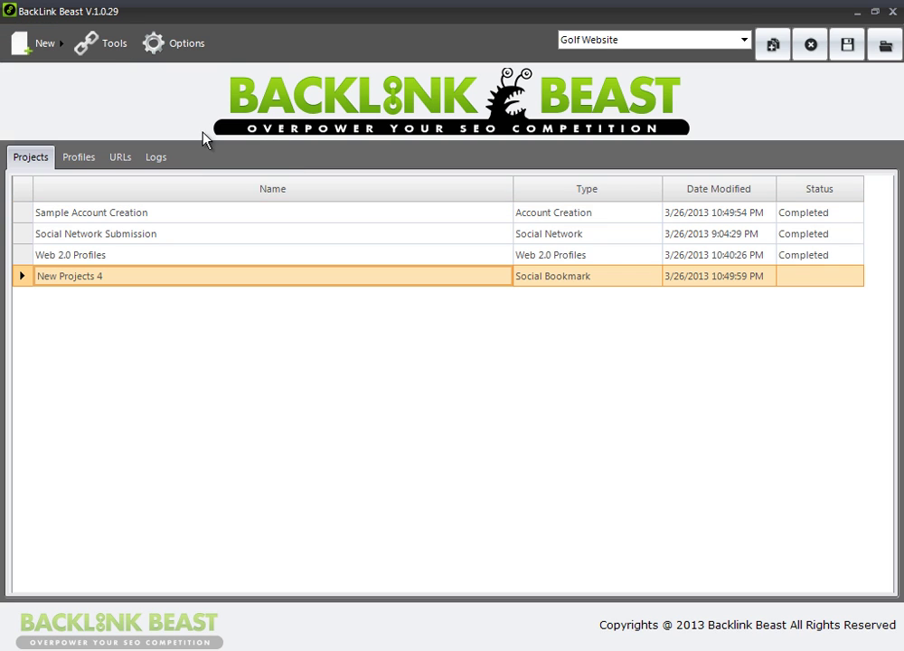
Rename the new project to 'Social Bookmark Submission' and check it opens.
{"action": "right_click", "coordinate": [94, 277]}
{"action": "left_click", "coordinate": [127, 287]}
{"action": "type", "text": "So"}
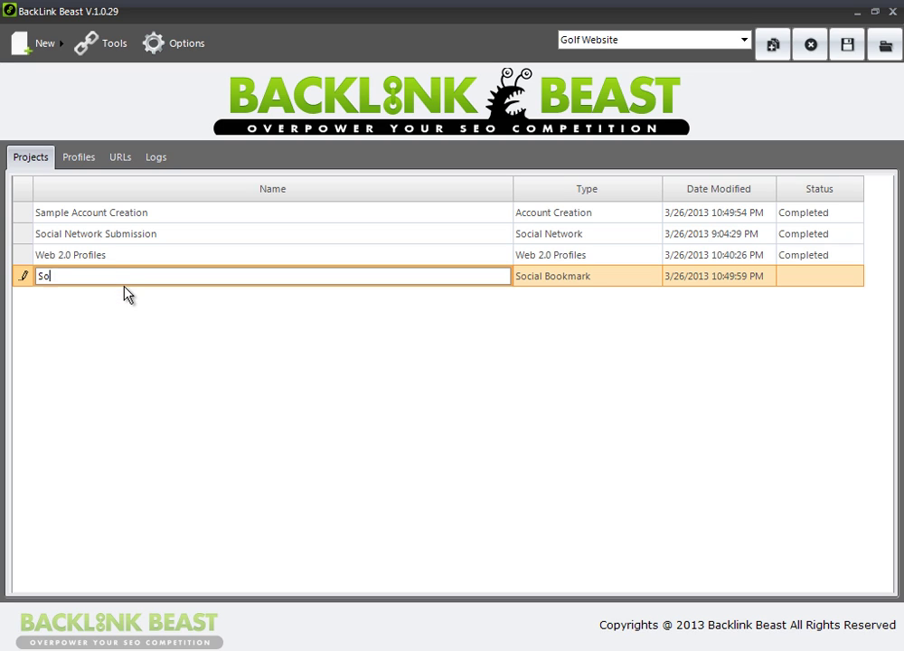
{"action": "type", "text": "cial Bookmark Submission"}
{"action": "key", "text": "Return"}
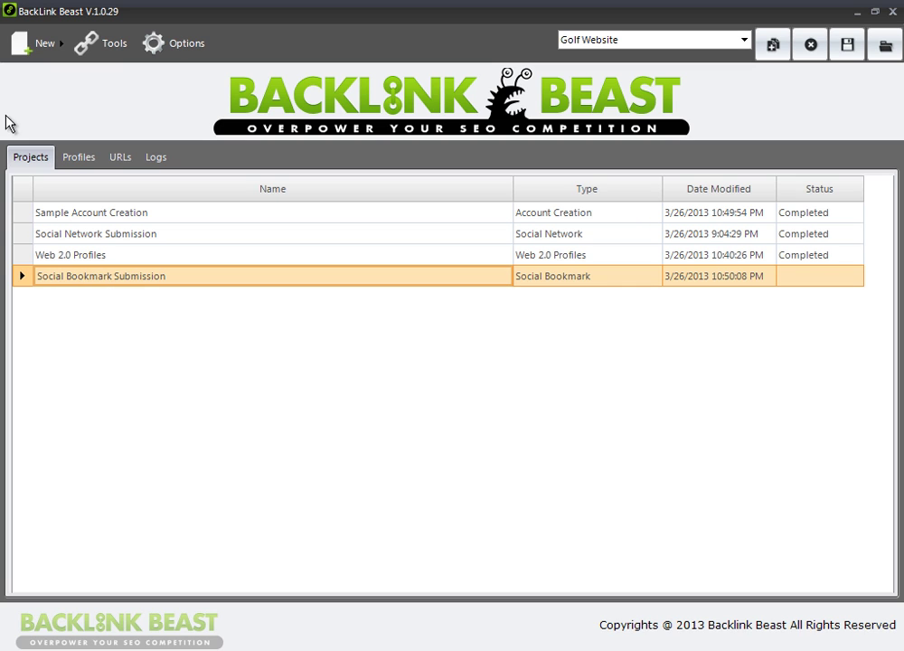
{"action": "double_click", "coordinate": [73, 282]}
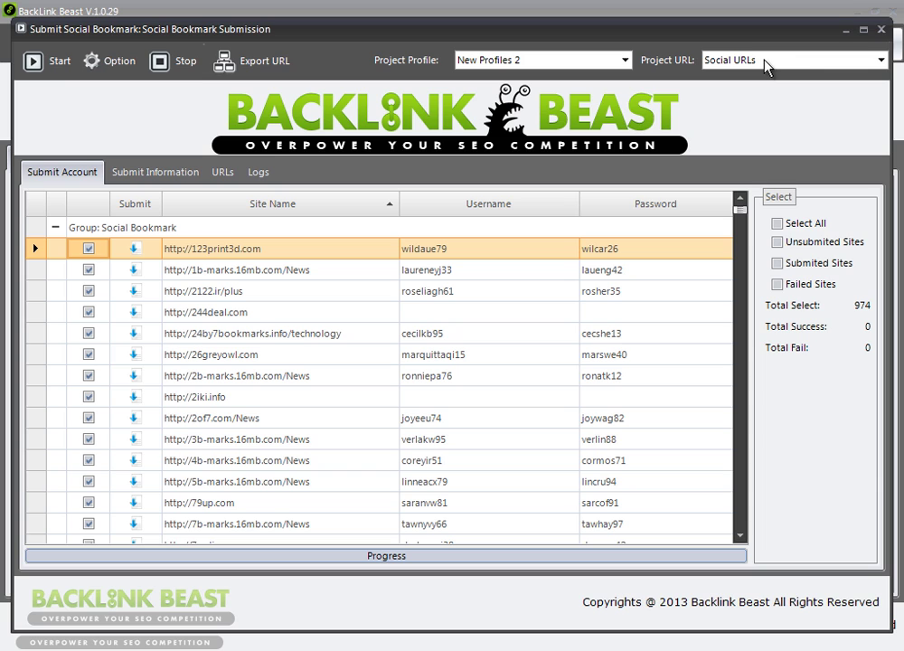
{"action": "left_click", "coordinate": [880, 30]}
Create a new URL list, New URLs 3.
{"action": "left_click", "coordinate": [61, 47]}
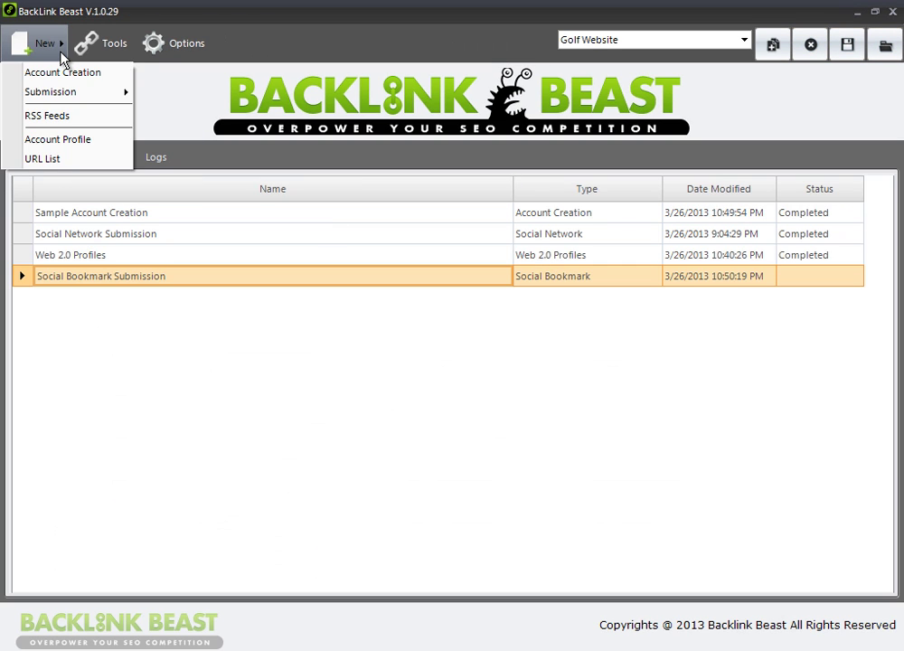
{"action": "left_click", "coordinate": [60, 163]}
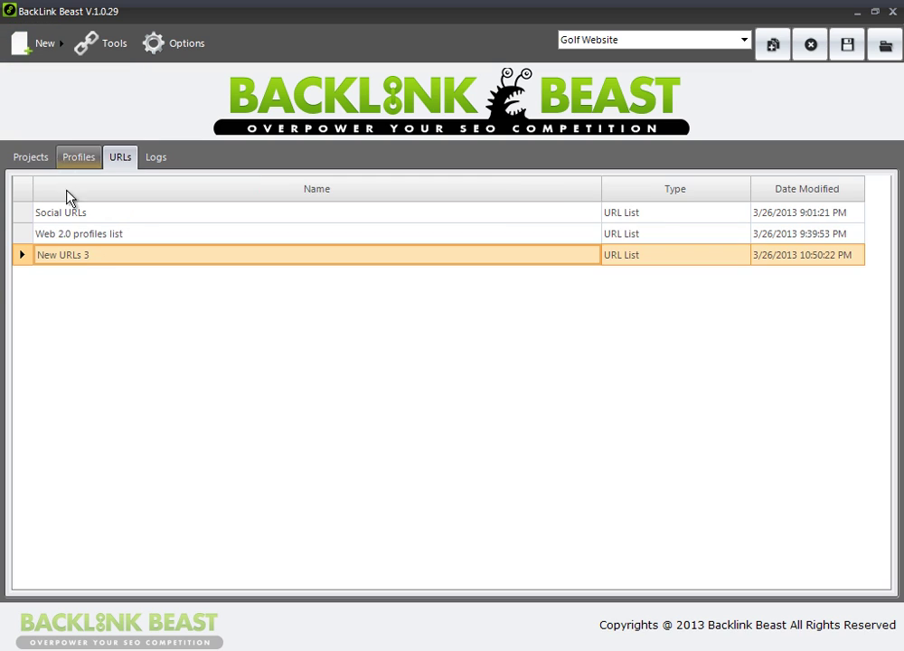
{"action": "double_click", "coordinate": [99, 262]}
{"action": "left_click", "coordinate": [879, 30]}
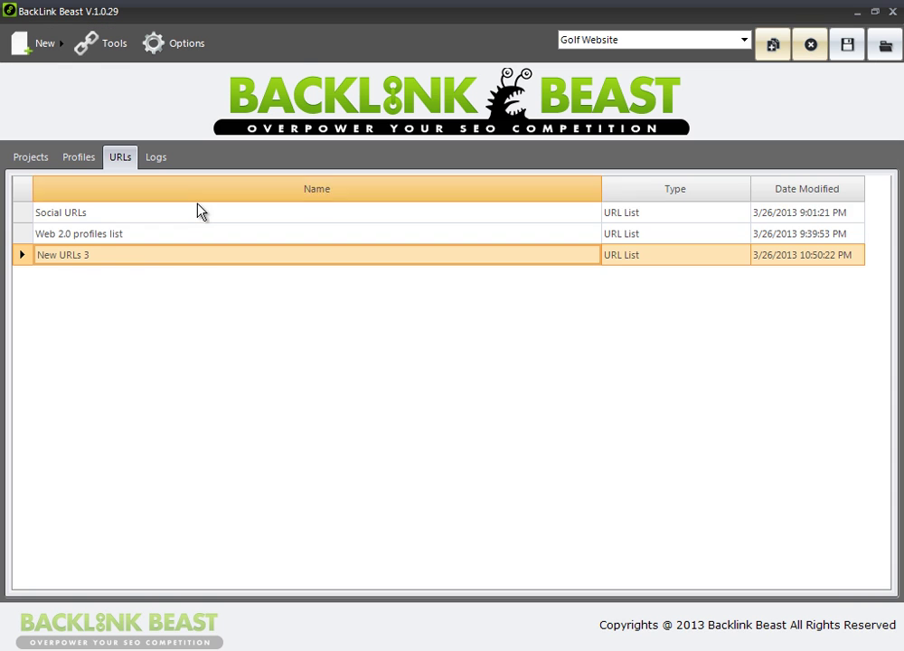
Rename New URLs 3 to 'Social Bookmark URLs' and return to the project list.
{"action": "right_click", "coordinate": [122, 259]}
{"action": "left_click", "coordinate": [138, 266]}
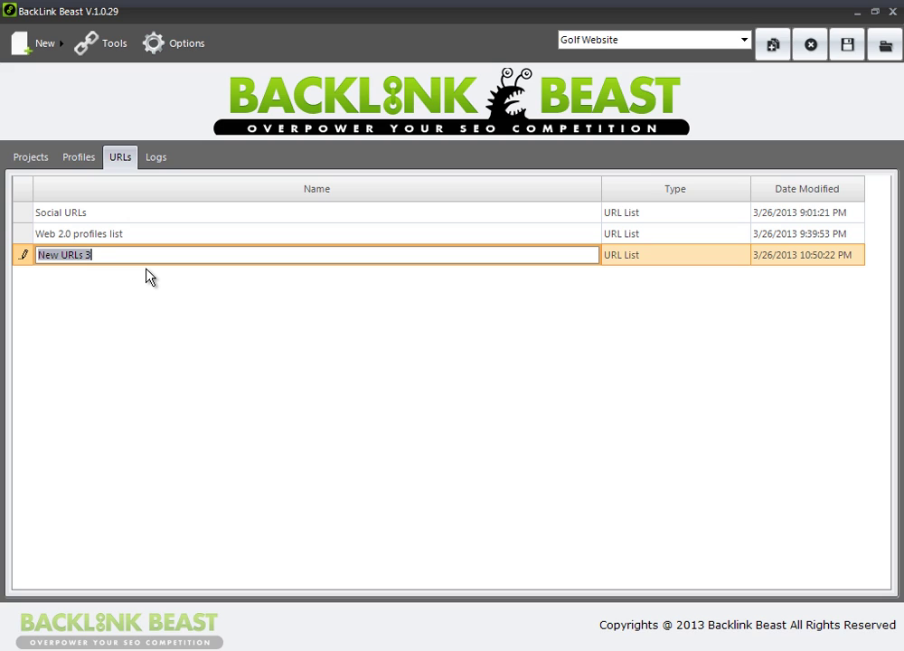
{"action": "type", "text": "Social NE"}
{"action": "key", "text": "BackSpace"}
{"action": "key", "text": "BackSpace"}
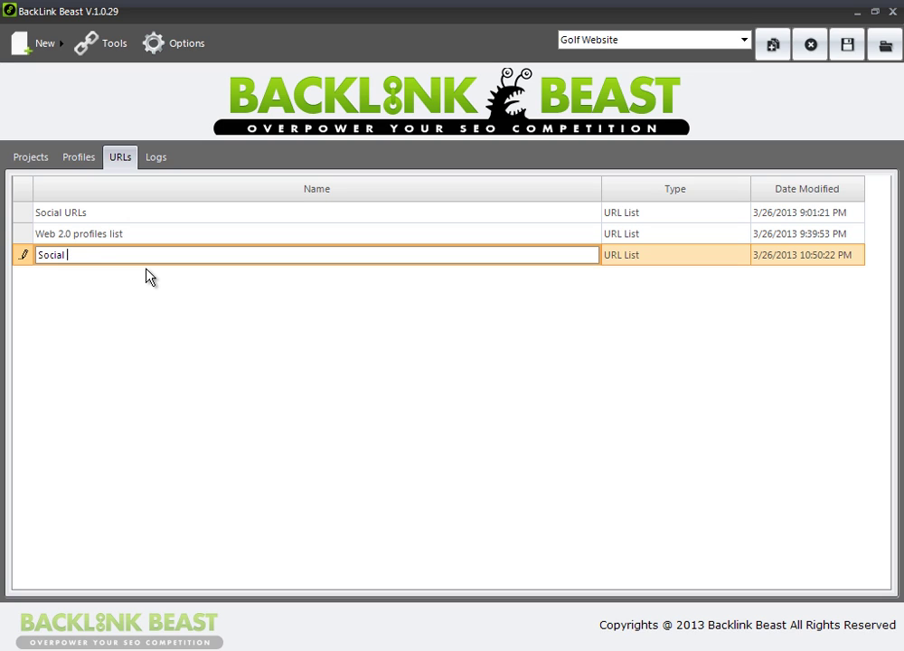
{"action": "type", "text": "Bookmark URLs"}
{"action": "key", "text": "Return"}
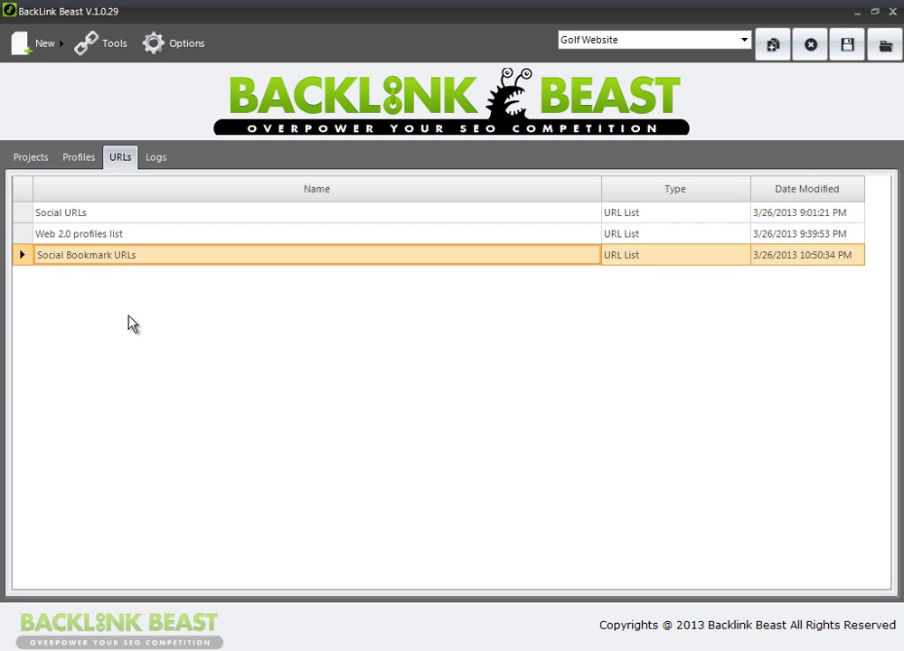
{"action": "left_click", "coordinate": [33, 159]}
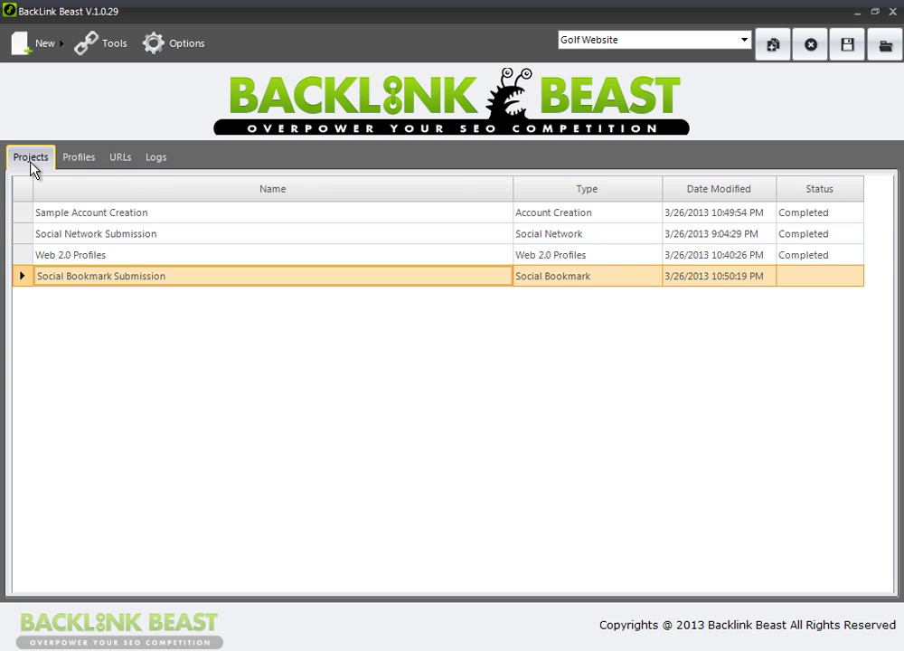
Set the project's URL list to Social Bookmark URLs and deselect all sites.
{"action": "double_click", "coordinate": [70, 277]}
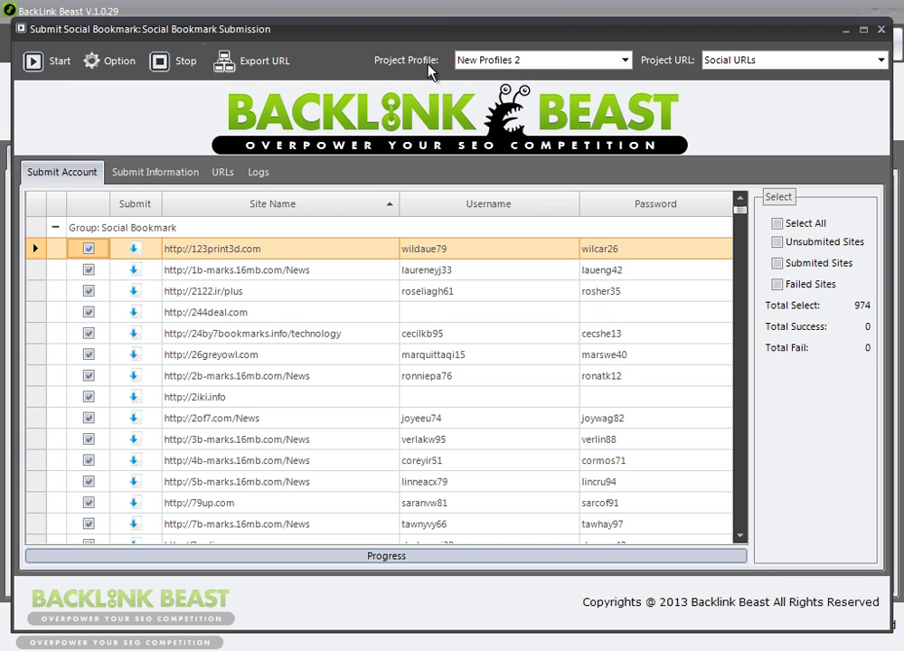
{"action": "left_click", "coordinate": [879, 59]}
{"action": "left_click", "coordinate": [776, 80]}
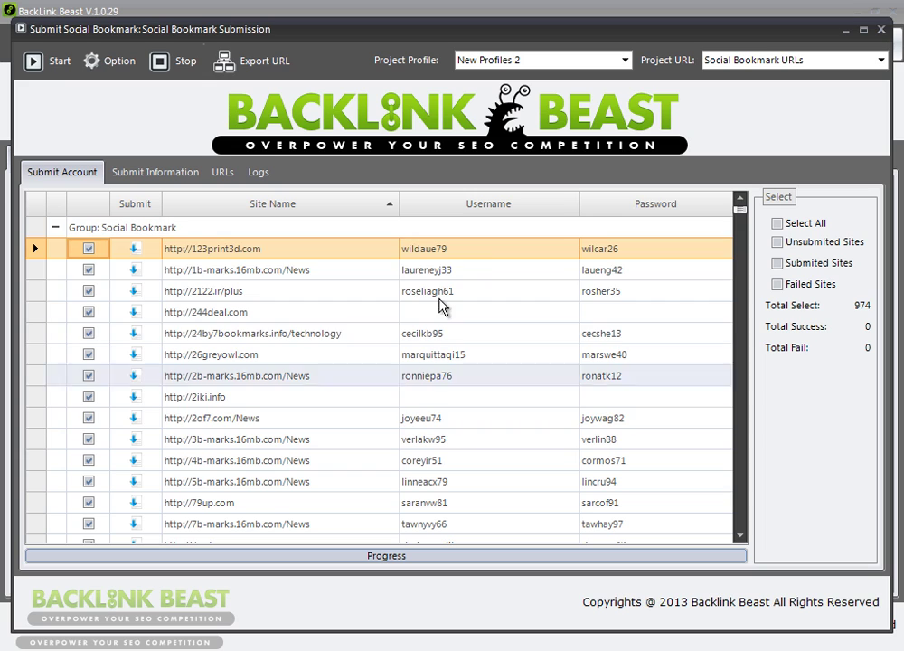
{"action": "left_click", "coordinate": [777, 224]}
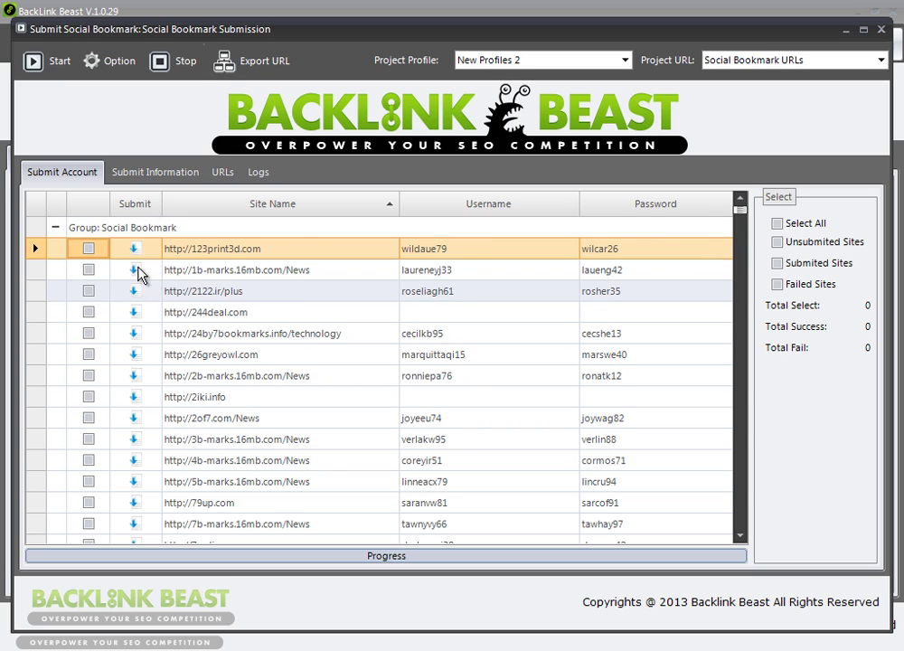
Tick 13 sites for submission, from 123print3d.com through 7mdigg.com.
{"action": "left_click", "coordinate": [88, 248]}
{"action": "left_click", "coordinate": [88, 269]}
{"action": "left_click", "coordinate": [88, 290]}
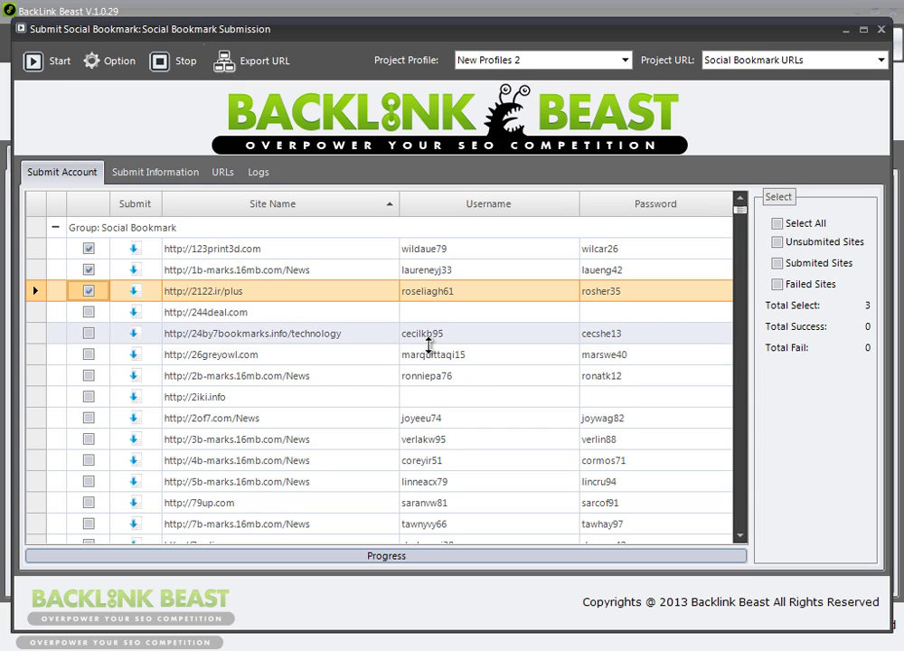
{"action": "left_click", "coordinate": [88, 332]}
{"action": "left_click", "coordinate": [89, 354]}
{"action": "left_click", "coordinate": [89, 375]}
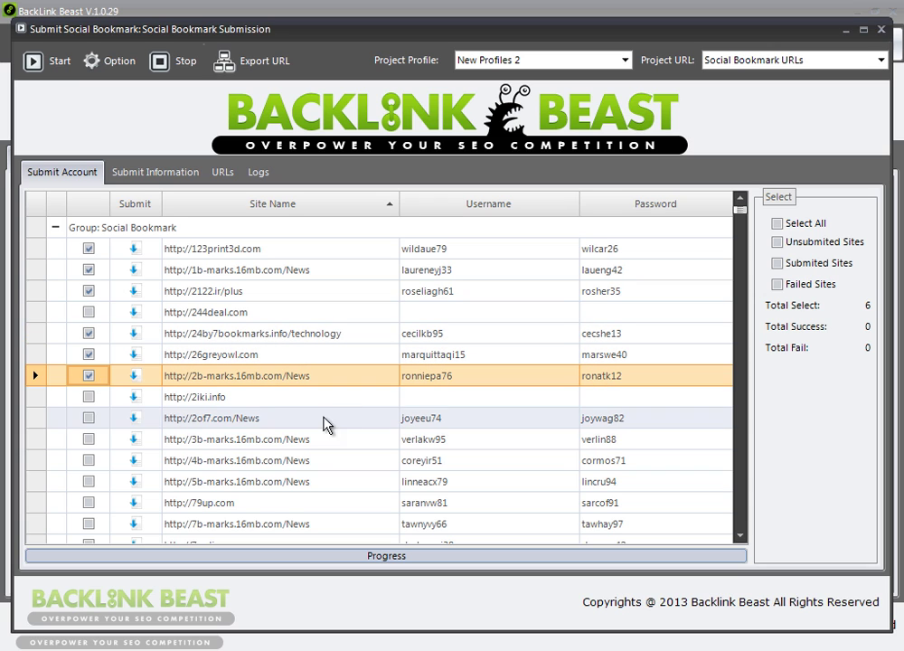
{"action": "left_click", "coordinate": [89, 418]}
{"action": "left_click", "coordinate": [88, 439]}
{"action": "left_click", "coordinate": [89, 460]}
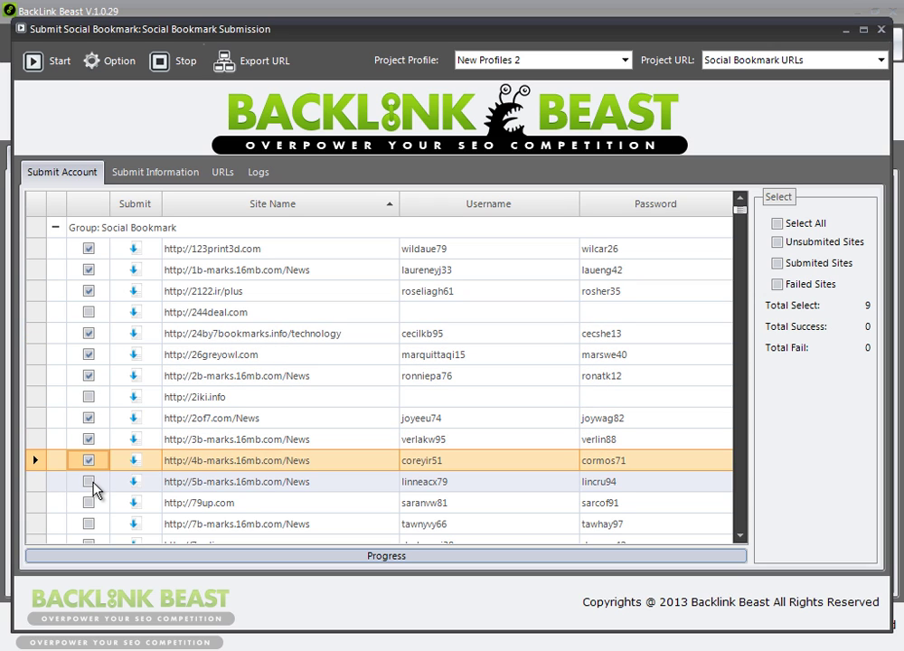
{"action": "left_click", "coordinate": [89, 480]}
{"action": "left_click", "coordinate": [88, 502]}
{"action": "left_click", "coordinate": [88, 523]}
{"action": "scroll", "coordinate": [192, 493], "scroll_direction": "down", "scroll_amount": 1}
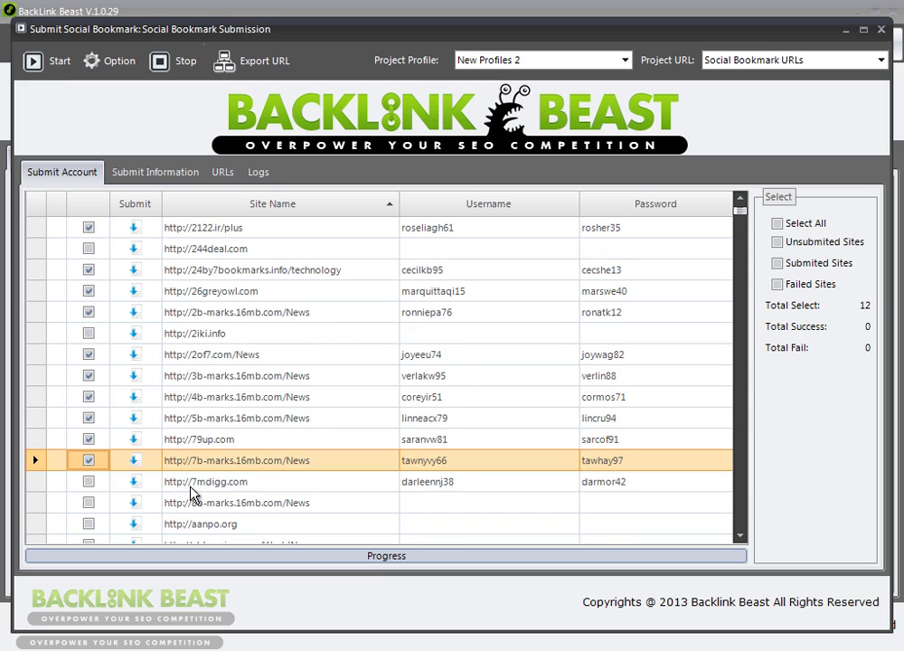
{"action": "left_click", "coordinate": [89, 480]}
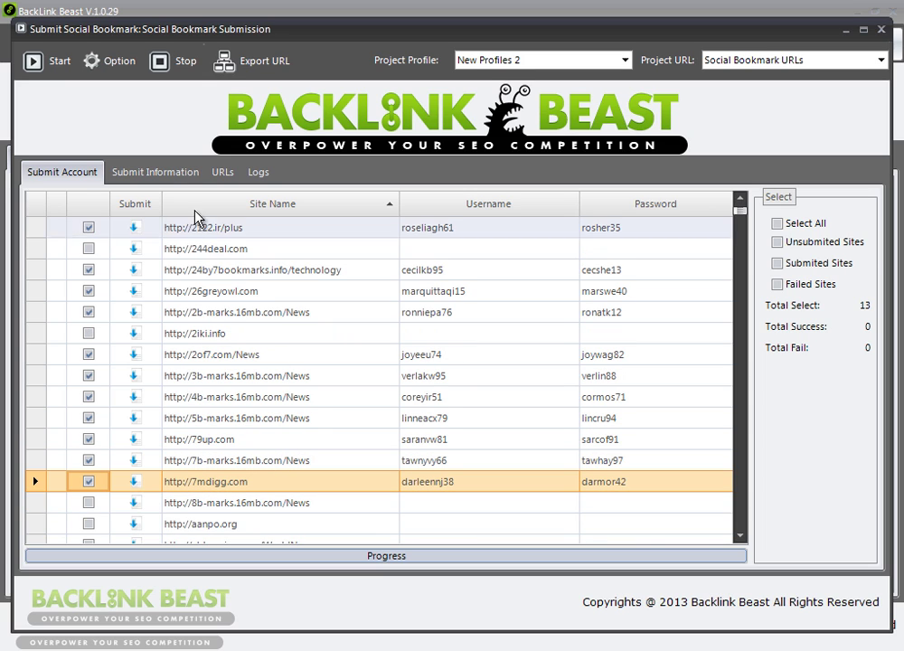
{"action": "left_click", "coordinate": [155, 171]}
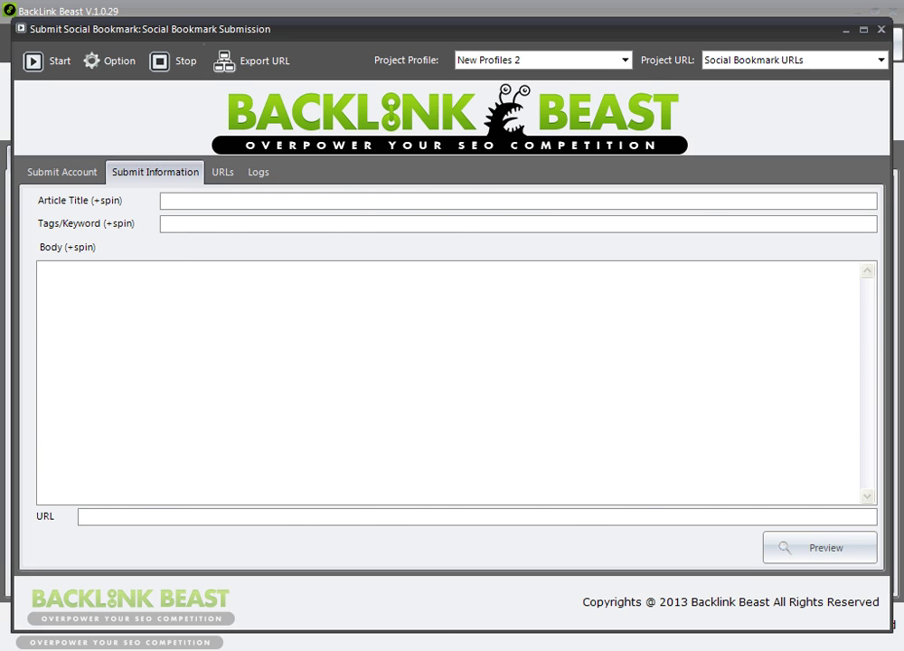
Paste the EzineArticles golf-shoes paragraph into Body and delete its Article Source line.
{"action": "key", "text": "alt+Tab"}
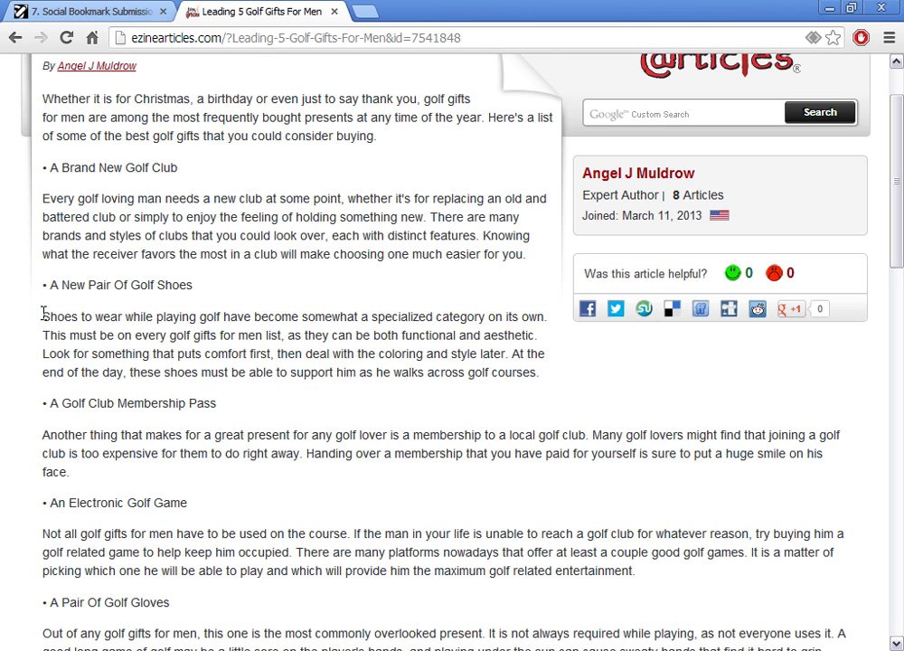
{"action": "left_click_drag", "start_coordinate": [44, 317], "coordinate": [548, 375]}
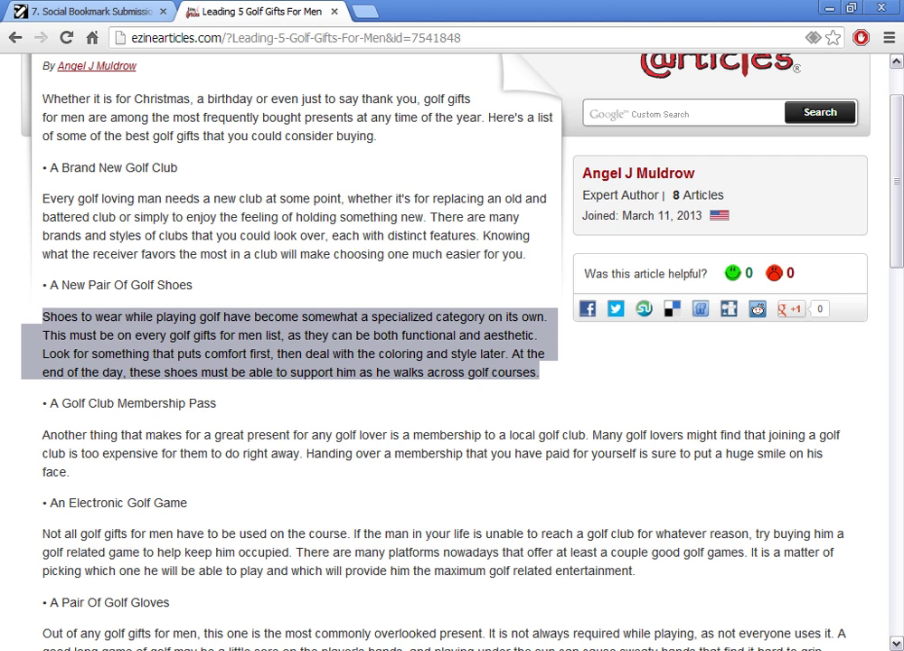
{"action": "key", "text": "ctrl+c"}
{"action": "left_click", "coordinate": [545, 640]}
{"action": "left_click", "coordinate": [222, 309]}
{"action": "key", "text": "ctrl+v"}
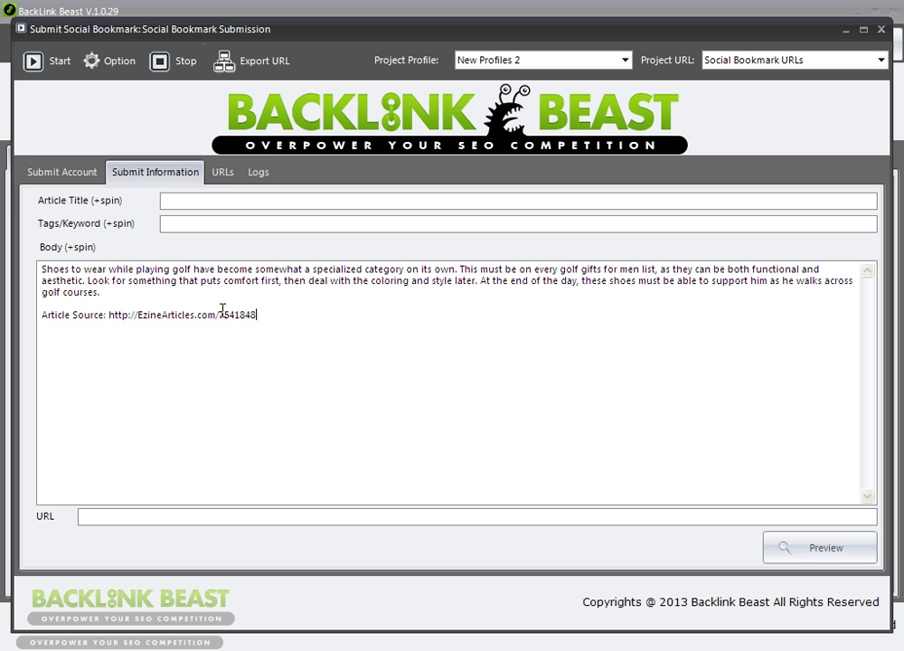
{"action": "left_click_drag", "start_coordinate": [42, 315], "coordinate": [293, 338]}
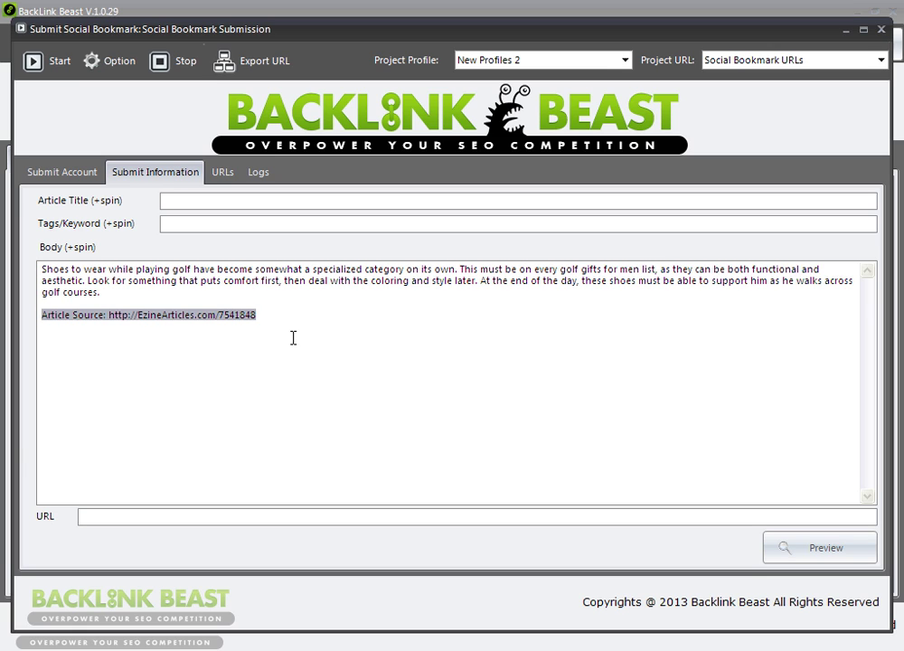
{"action": "key", "text": "BackSpace"}
{"action": "key", "text": "BackSpace"}
{"action": "key", "text": "BackSpace"}
{"action": "key", "text": "BackSpace"}
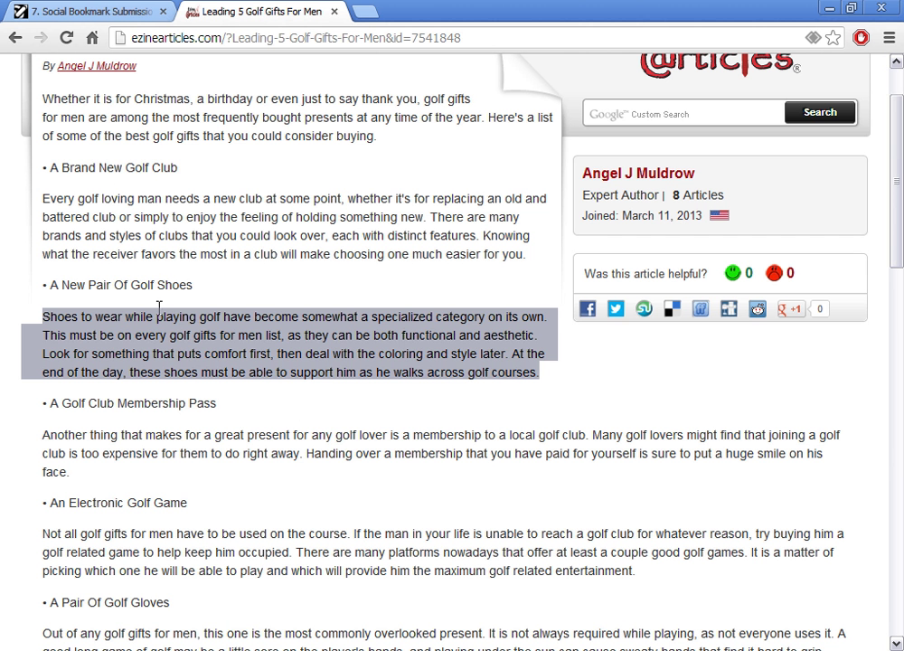
Copy the heading 'A New Pair Of Golf Shoes' into the Article Title field.
{"action": "left_click_drag", "start_coordinate": [193, 285], "coordinate": [49, 284]}
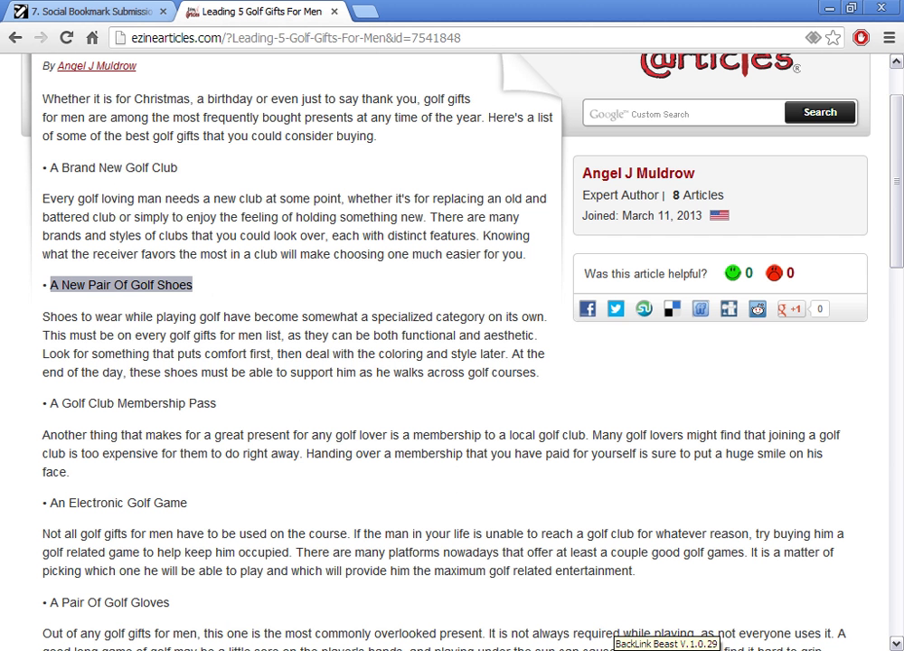
{"action": "key", "text": "alt+Tab"}
{"action": "left_click", "coordinate": [257, 200]}
{"action": "key", "text": "ctrl+v"}
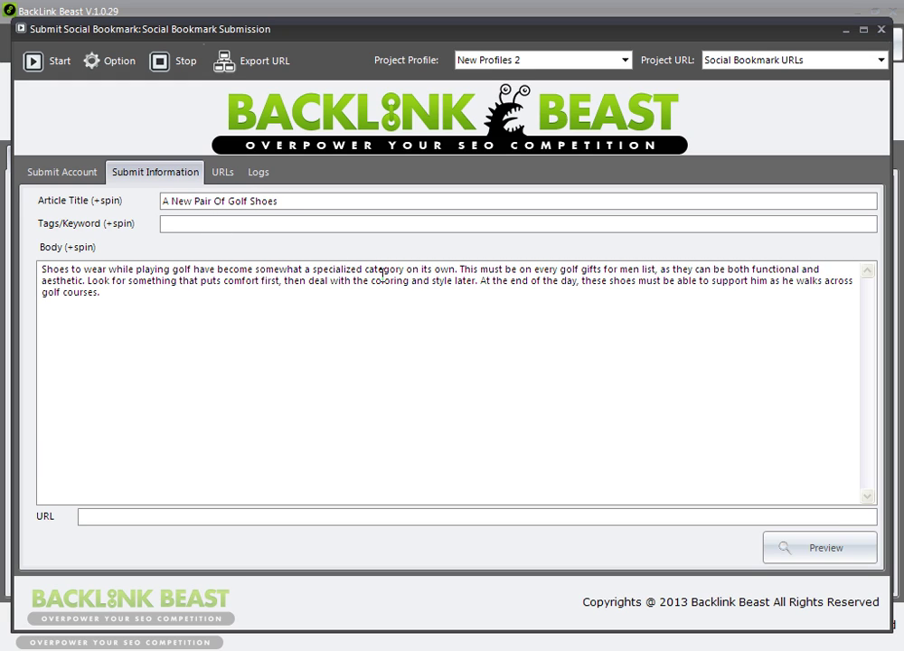
Enter the tags 'golf shoes, golf cleats, golf spikes'.
{"action": "key", "text": "Tab"}
{"action": "type", "text": "golf shoes"}
{"action": "type", "text": ", sho"}
{"action": "key", "text": "BackSpace"}
{"action": "key", "text": "BackSpace"}
{"action": "type", "text": "golf cleats"}
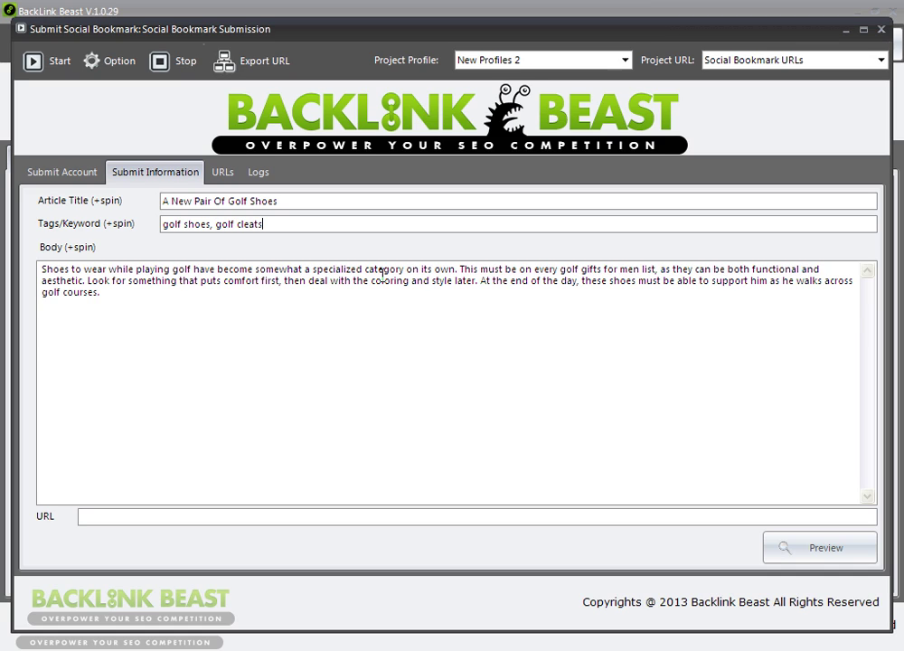
{"action": "type", "text": ", g"}
{"action": "type", "text": "olf spikles"}
{"action": "type", "text": "es"}
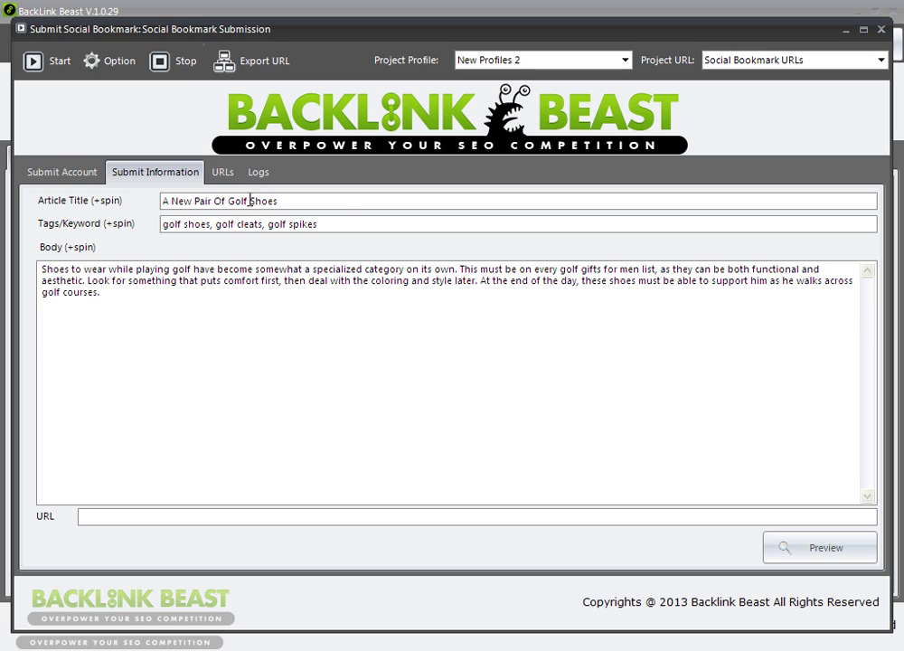
{"action": "type", "text": "(\\"}
Make the title's last word spin as {Shoes|Spikes|Cleats}.
{"action": "key", "text": "BackSpace"}
{"action": "type", "text": "|spikes"}
{"action": "key", "text": "BackSpace"}
{"action": "key", "text": "BackSpace"}
{"action": "key", "text": "BackSpace"}
{"action": "key", "text": "BackSpace"}
{"action": "key", "text": "BackSpace"}
{"action": "key", "text": "BackSpace"}
{"action": "type", "text": "Spikes|Cleats}"}
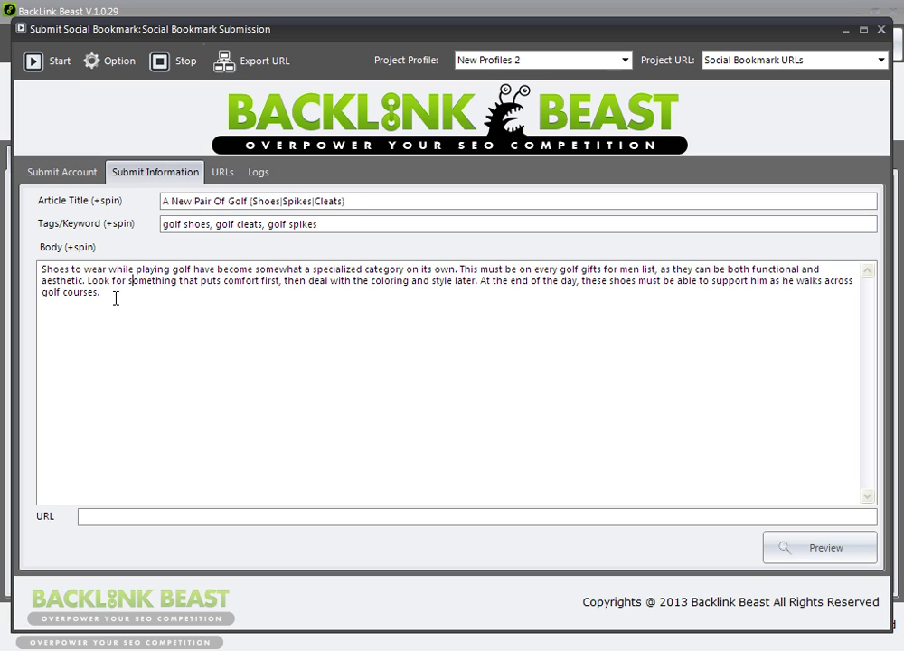
Review the body, tags and title text already entered.
{"action": "left_click_drag", "start_coordinate": [114, 298], "coordinate": [35, 265]}
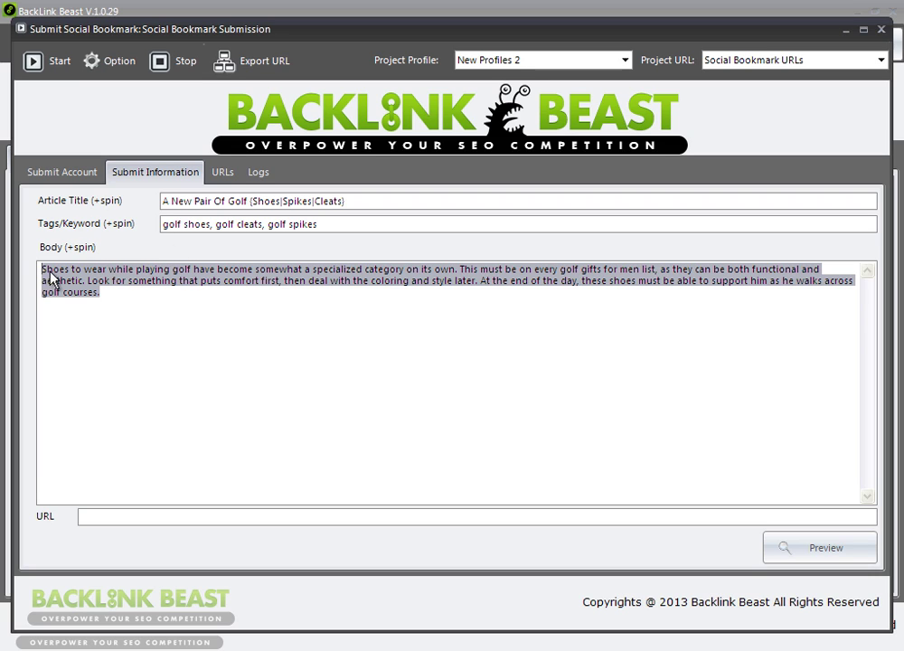
{"action": "left_click", "coordinate": [137, 295]}
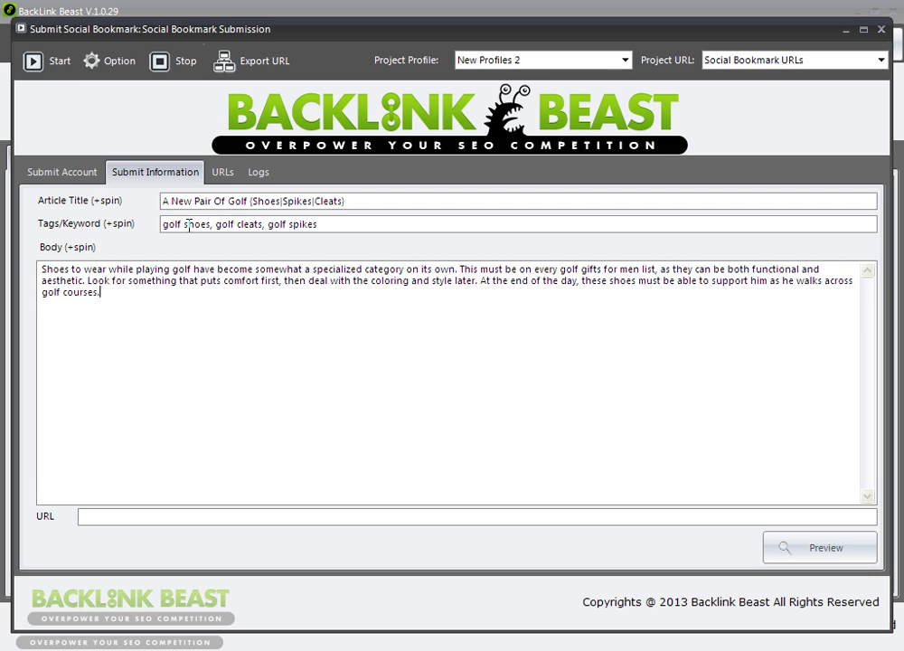
{"action": "left_click_drag", "start_coordinate": [173, 224], "coordinate": [349, 228]}
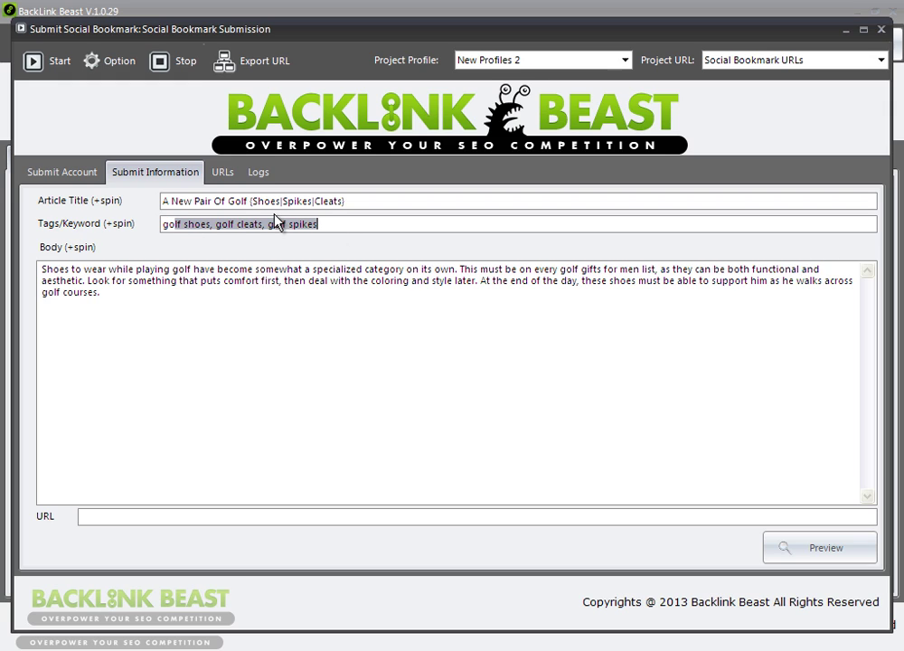
{"action": "left_click", "coordinate": [216, 223]}
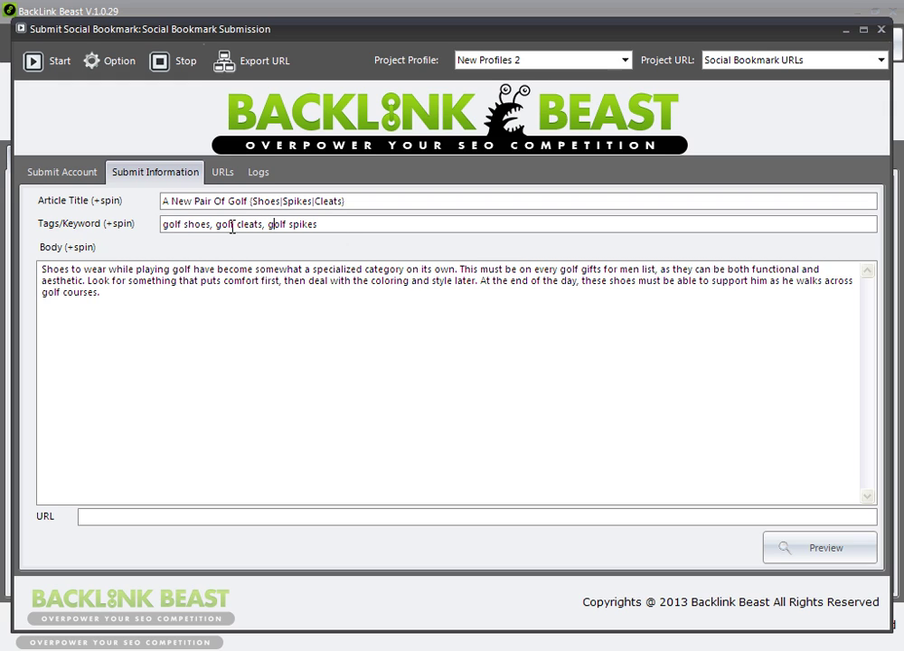
{"action": "left_click", "coordinate": [271, 223]}
{"action": "left_click_drag", "start_coordinate": [165, 201], "coordinate": [339, 208]}
{"action": "left_click", "coordinate": [342, 205]}
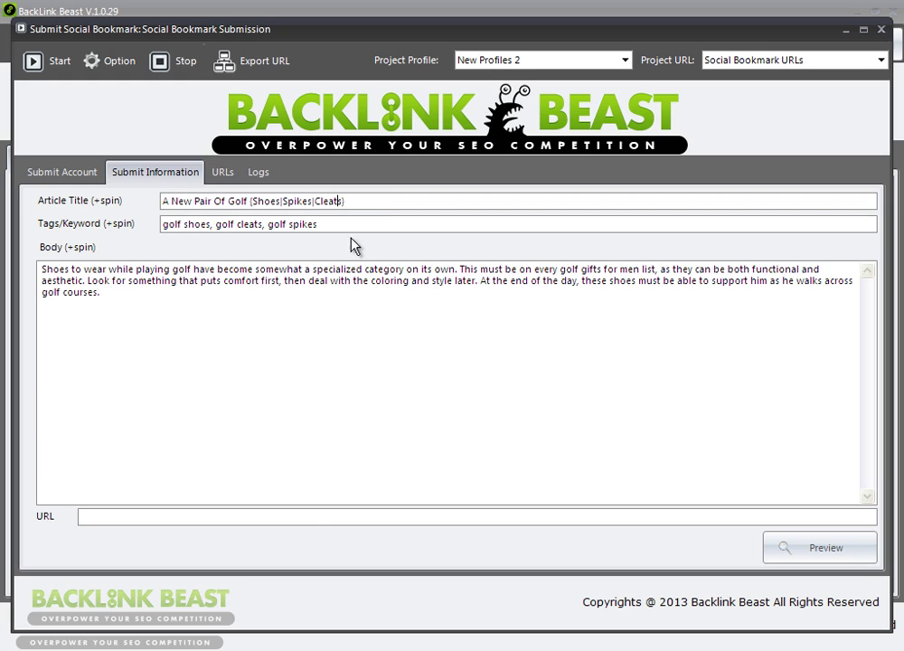
{"action": "left_click", "coordinate": [323, 516]}
{"action": "type", "text": "httt"}
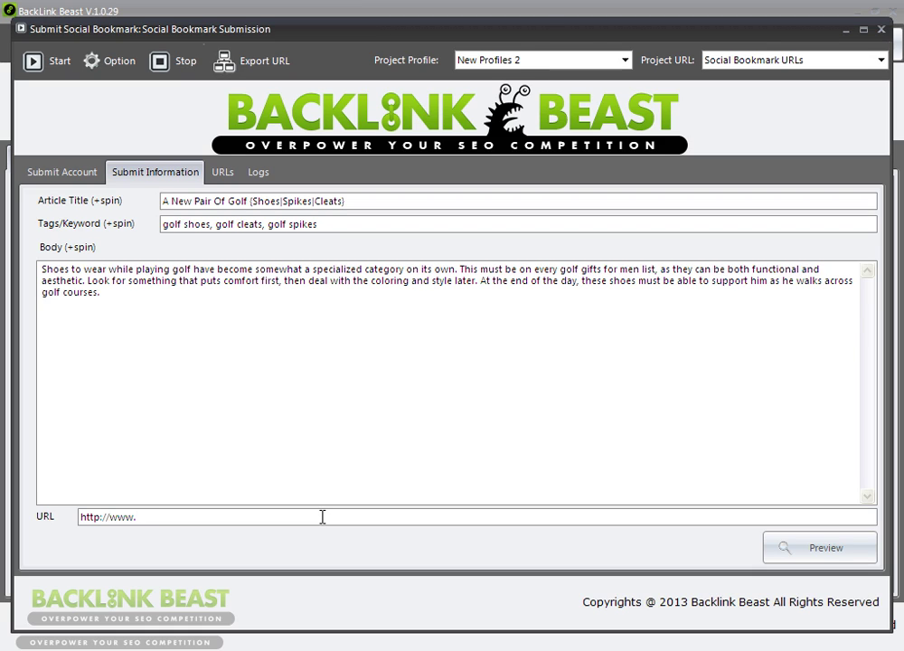
{"action": "type", "text": "golfsite.com"}
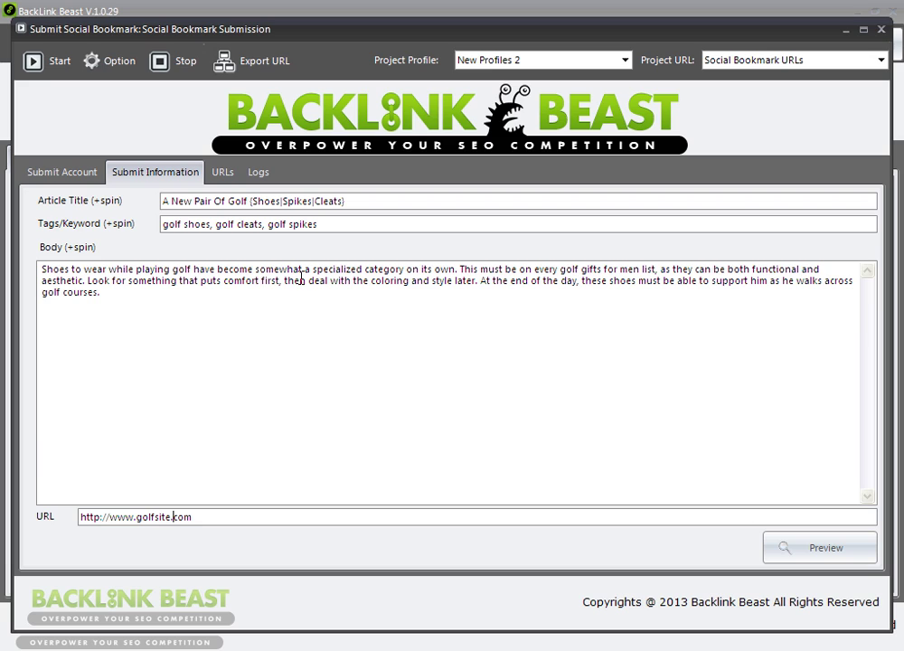
Replace 'Shoes' at the start of Body with the title's Shoes/Spikes/Cleats spin and preview.
{"action": "left_click", "coordinate": [83, 269]}
{"action": "left_click_drag", "start_coordinate": [346, 201], "coordinate": [248, 204]}
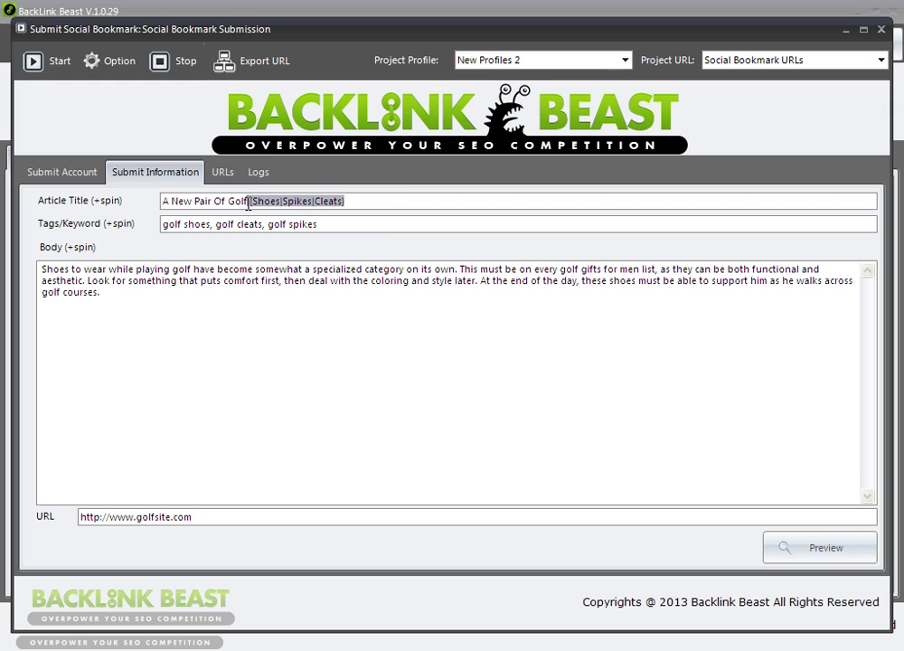
{"action": "left_click", "coordinate": [295, 258]}
{"action": "double_click", "coordinate": [52, 268]}
{"action": "key", "text": "ctrl+v"}
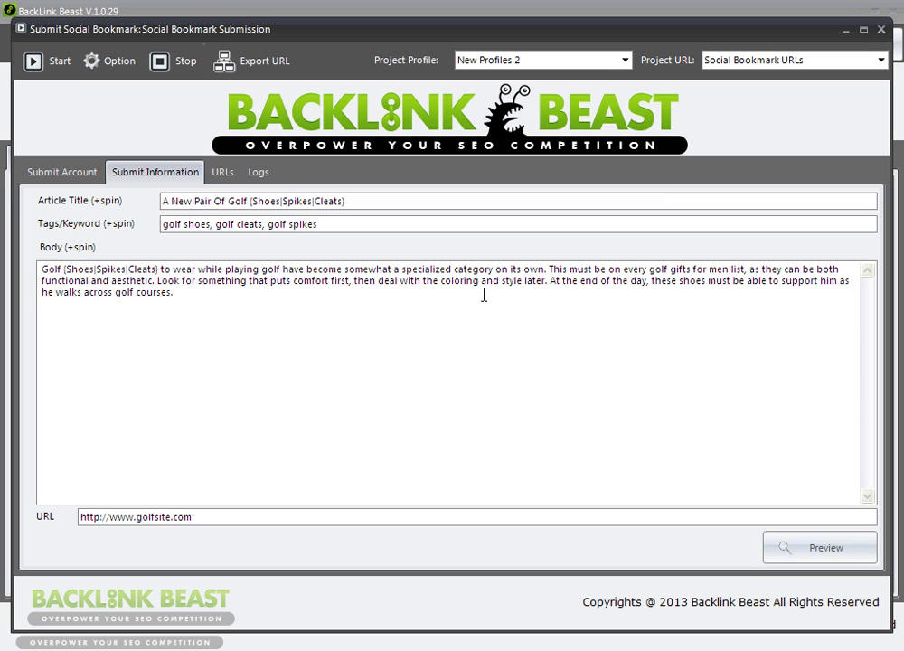
{"action": "left_click", "coordinate": [826, 557]}
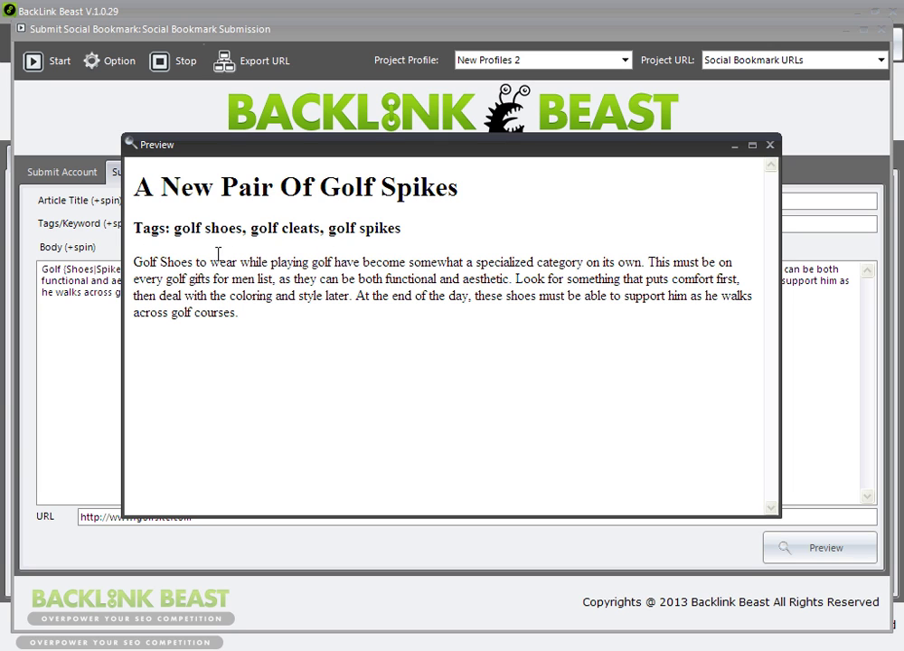
Check several spun previews, then return to the Submit Account site list.
{"action": "left_click", "coordinate": [769, 144]}
{"action": "left_click", "coordinate": [815, 549]}
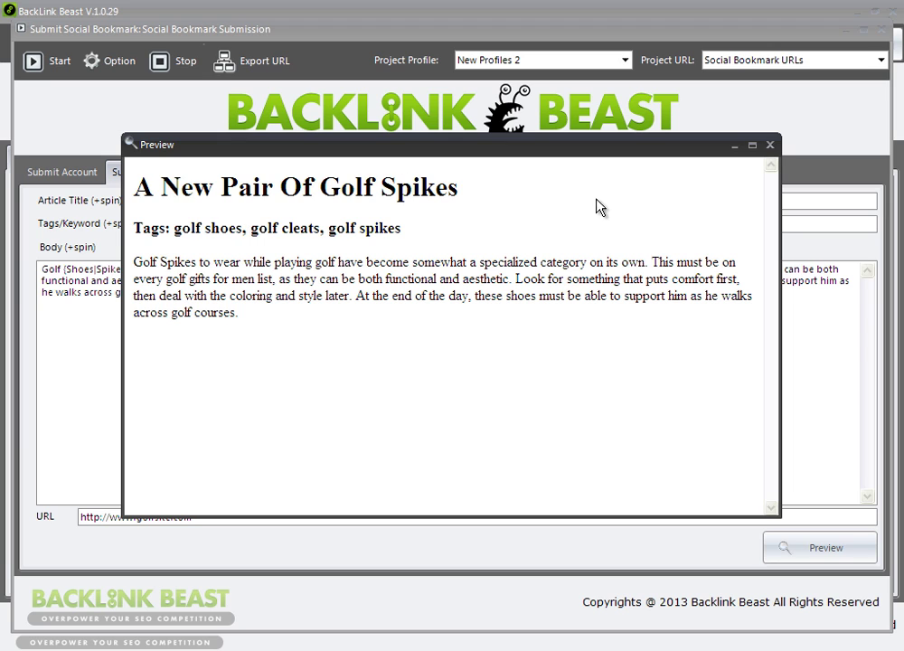
{"action": "left_click", "coordinate": [769, 144]}
{"action": "left_click", "coordinate": [820, 548]}
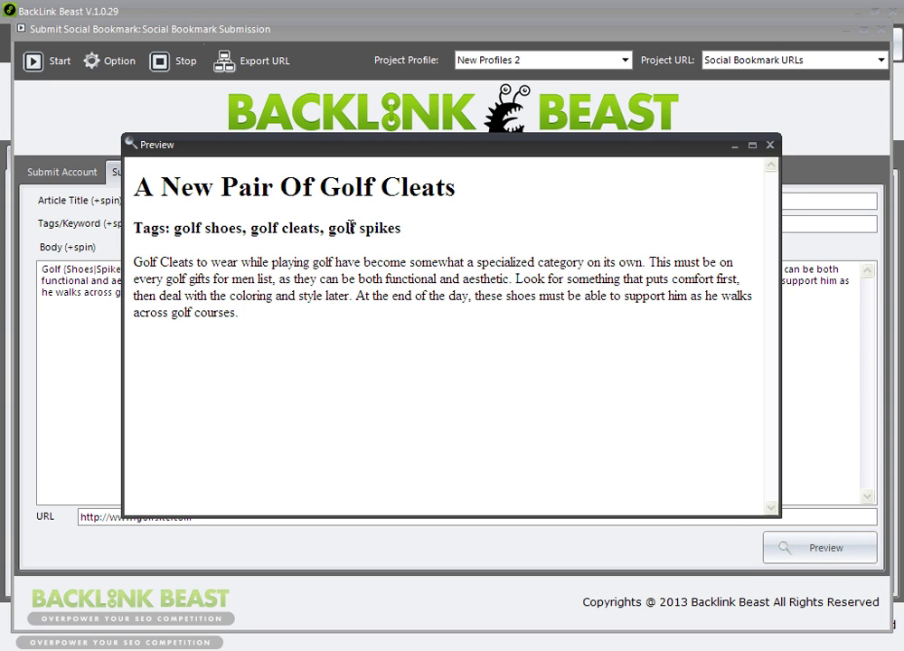
{"action": "left_click", "coordinate": [769, 143]}
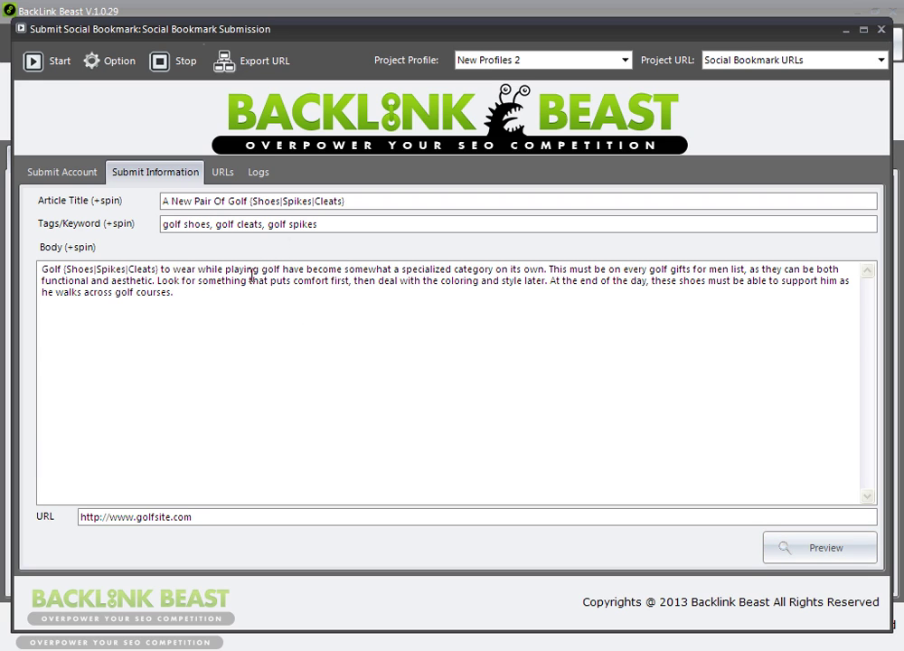
{"action": "left_click_drag", "start_coordinate": [185, 298], "coordinate": [34, 255]}
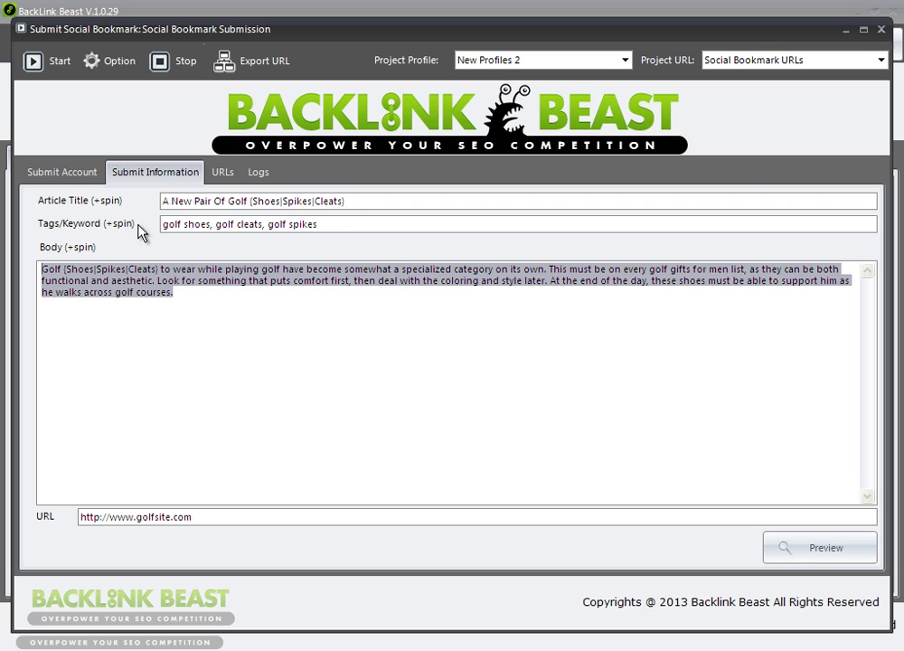
{"action": "left_click", "coordinate": [69, 175]}
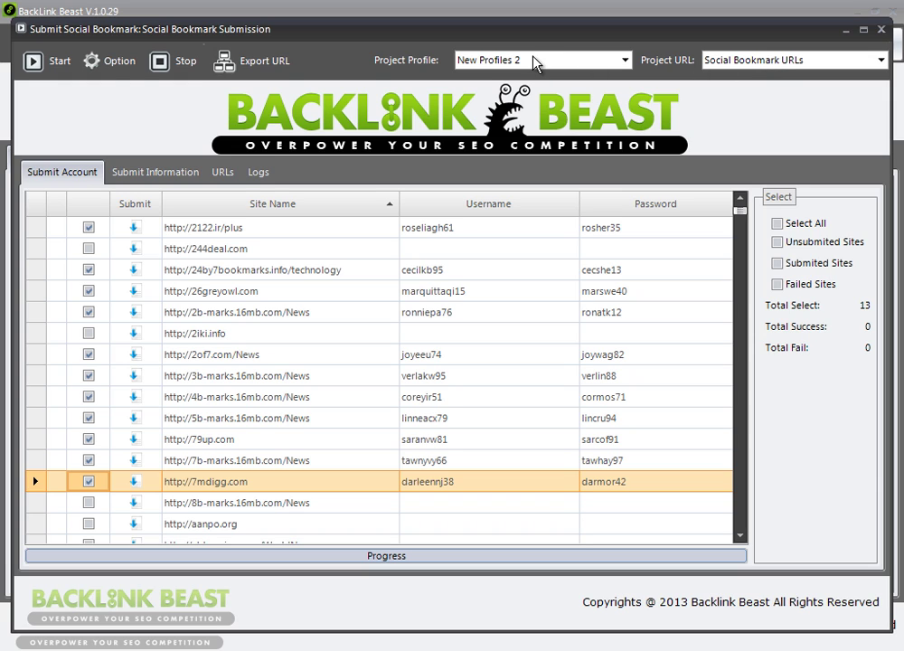
Run the bookmark submission to 100%, with 10 of the 13 sites succeeding and 3 failing.
{"action": "left_click", "coordinate": [52, 64]}
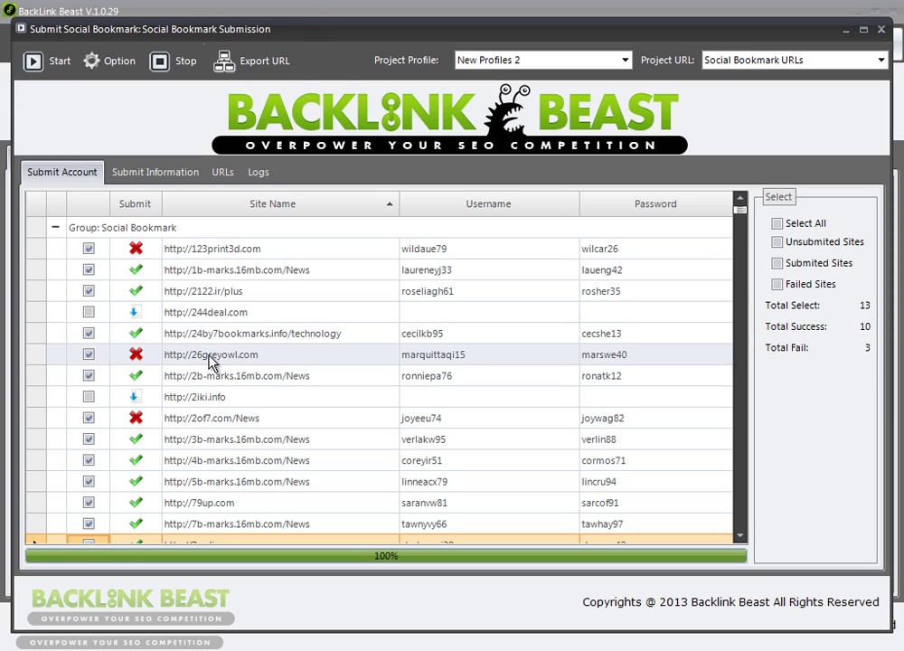
Close the finished project and open the Social Bookmark URLs list on the URLs tab.
{"action": "left_click", "coordinate": [880, 28]}
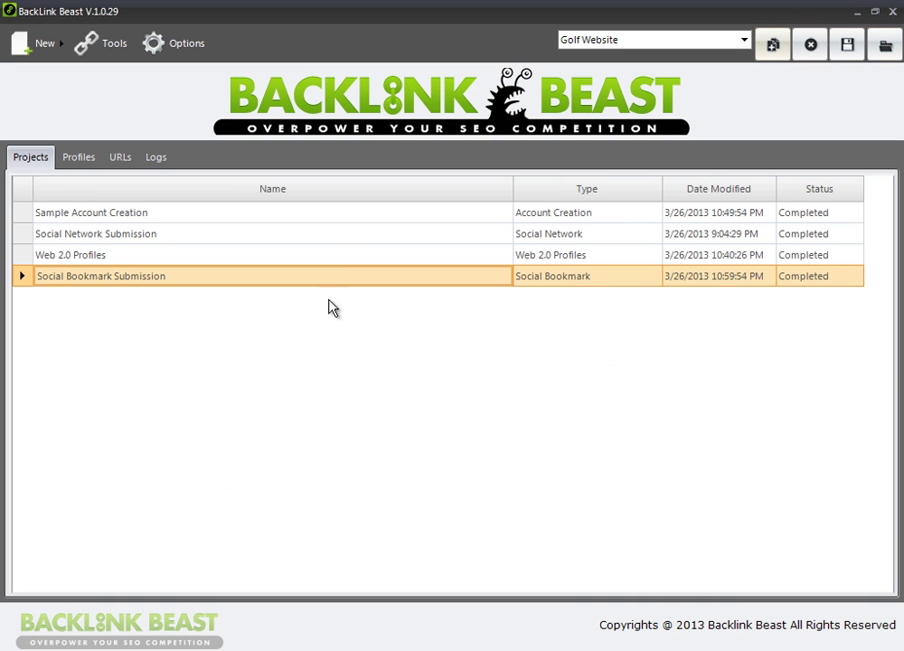
{"action": "left_click", "coordinate": [118, 163]}
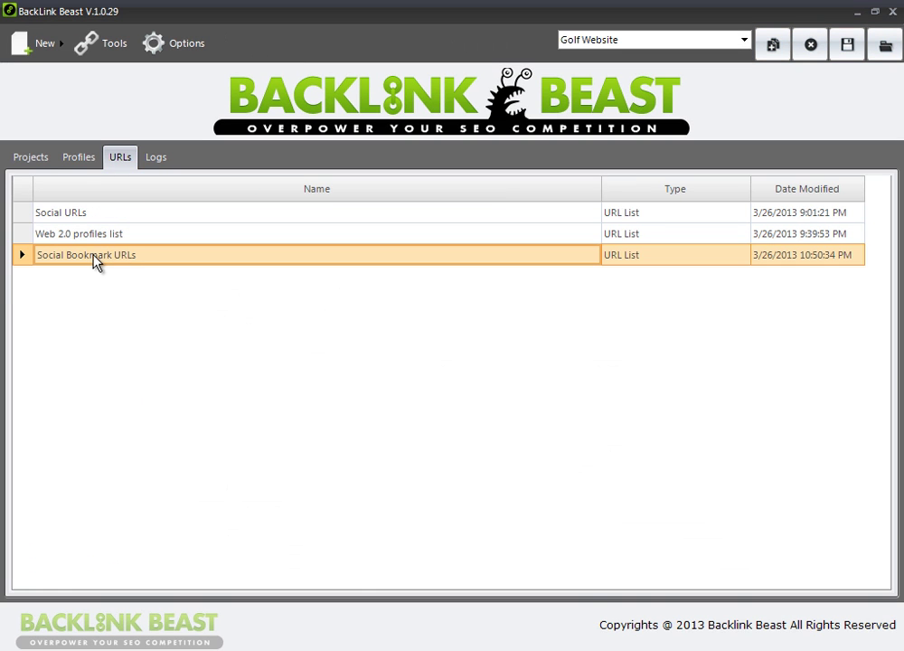
{"action": "double_click", "coordinate": [84, 261]}
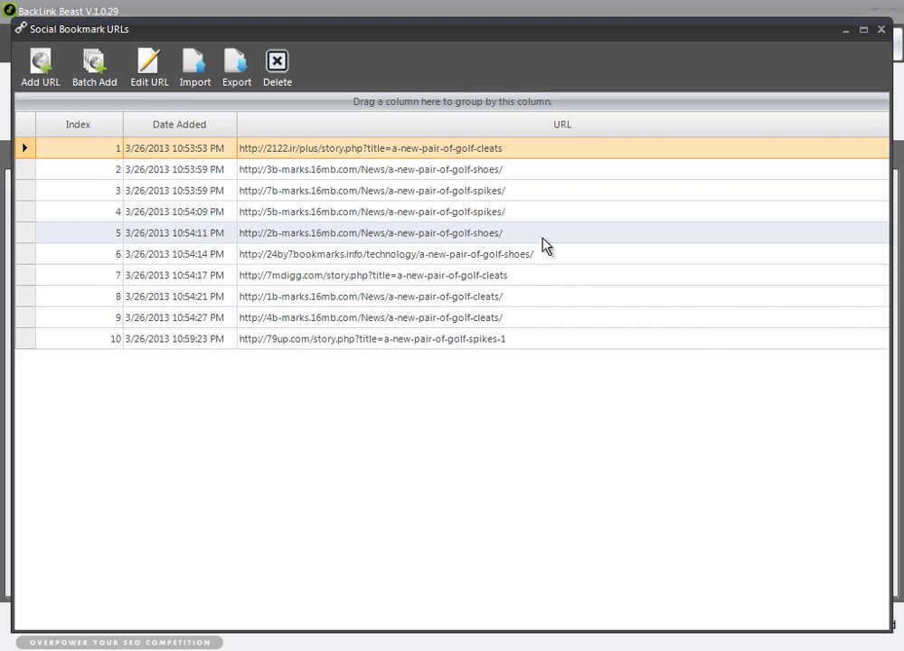
Open the 24by7bookmarks link in Chrome and verify its posted description.
{"action": "left_click", "coordinate": [367, 254]}
{"action": "double_click", "coordinate": [316, 260]}
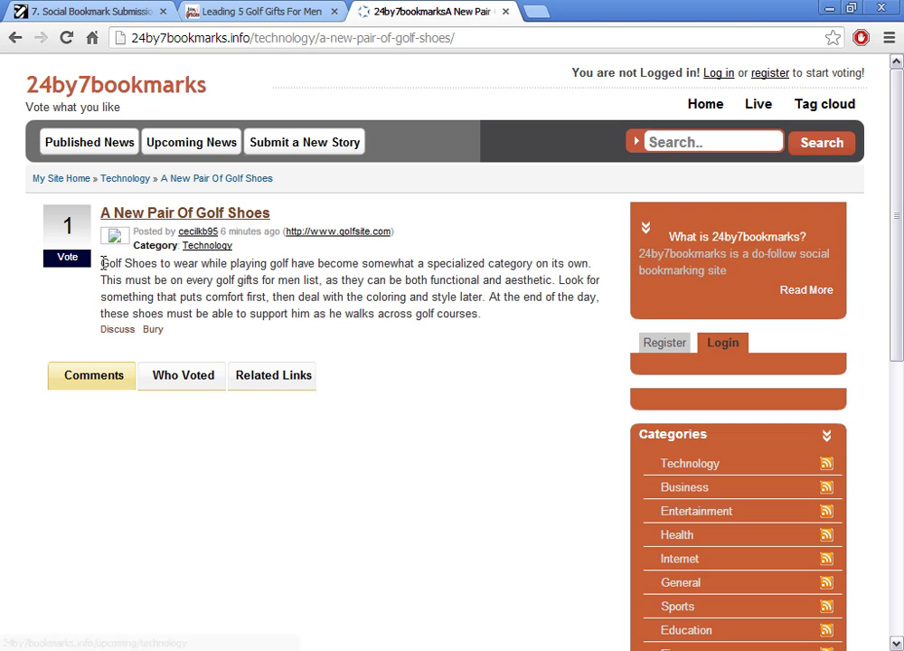
{"action": "left_click_drag", "start_coordinate": [100, 261], "coordinate": [495, 317]}
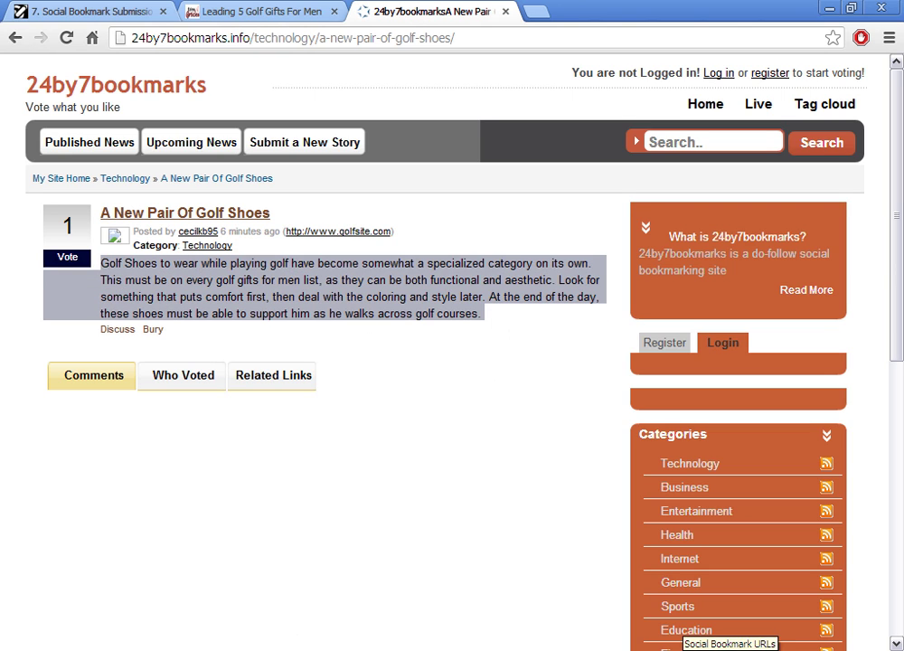
{"action": "left_click", "coordinate": [687, 649]}
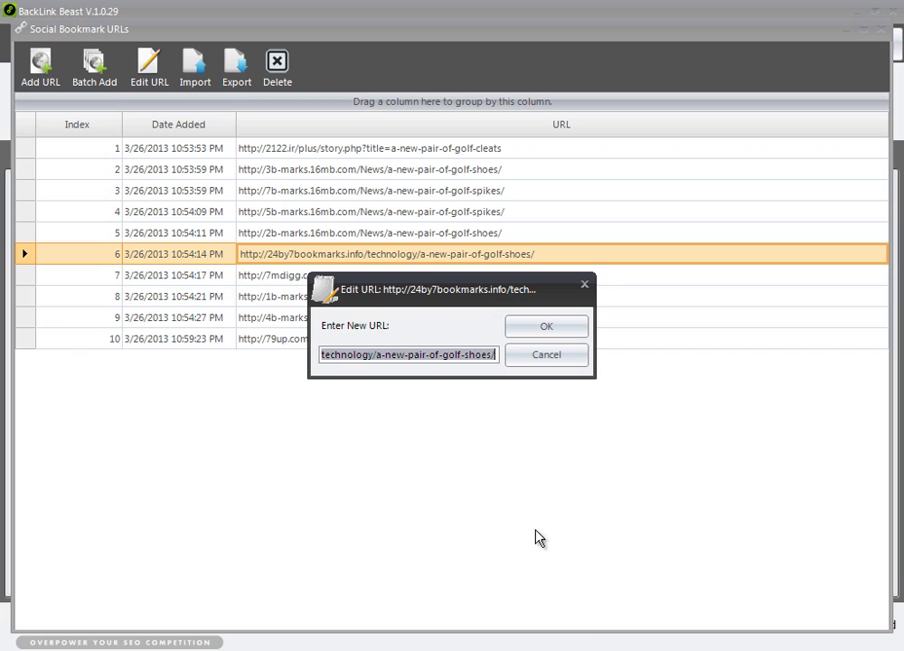
Close the Edit URL dialog and Social Bookmark URLs window, then begin a new Submission project.
{"action": "left_click", "coordinate": [584, 283]}
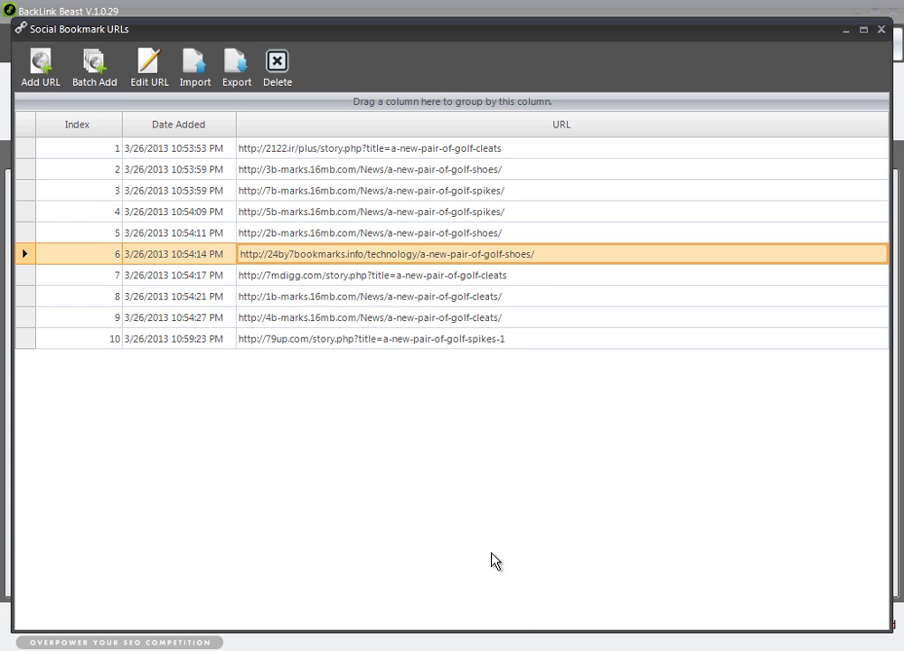
{"action": "left_click", "coordinate": [881, 29]}
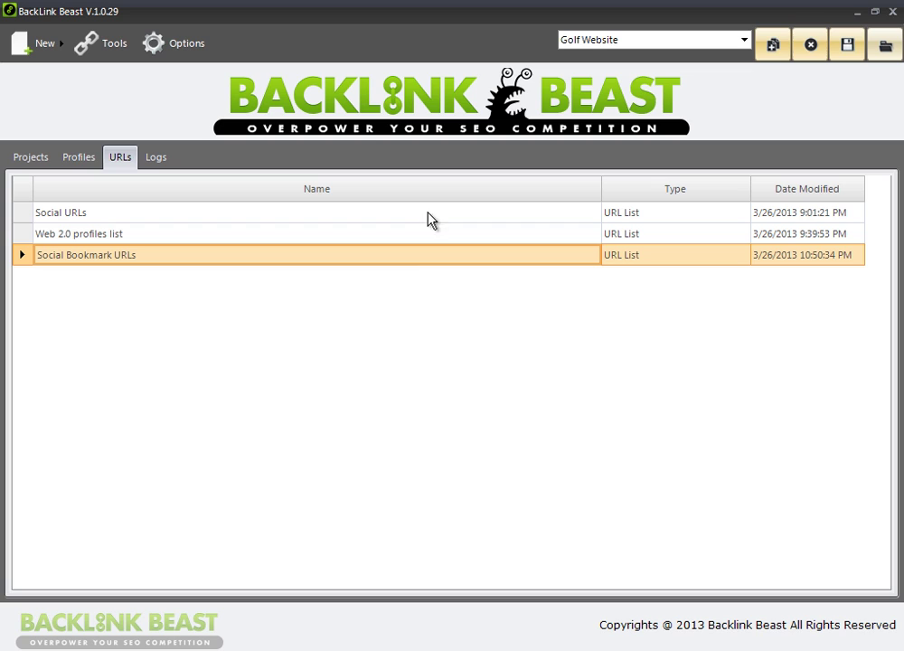
{"action": "left_click", "coordinate": [44, 40]}
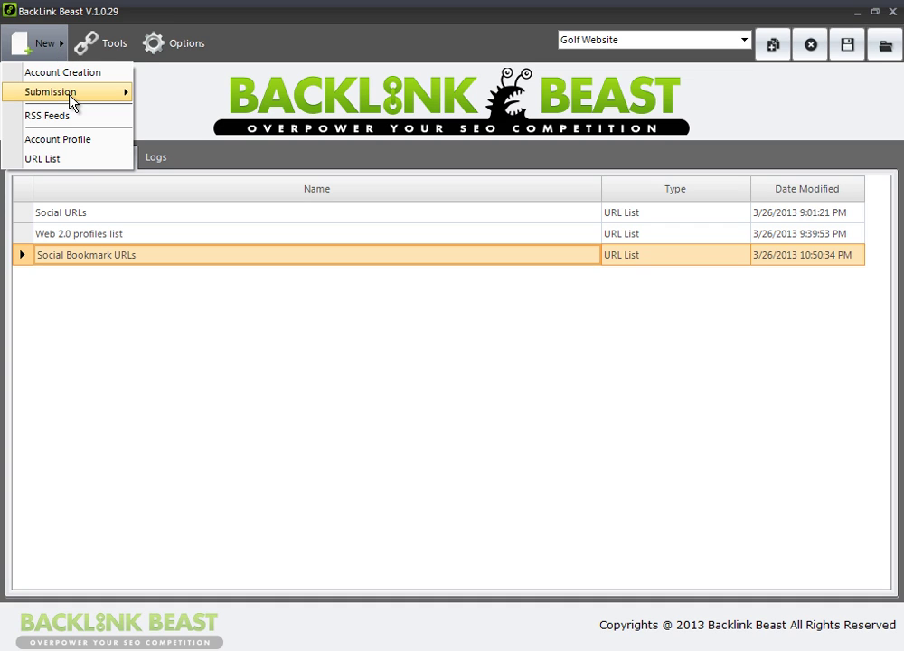
{"action": "mouse_move", "coordinate": [69, 96]}
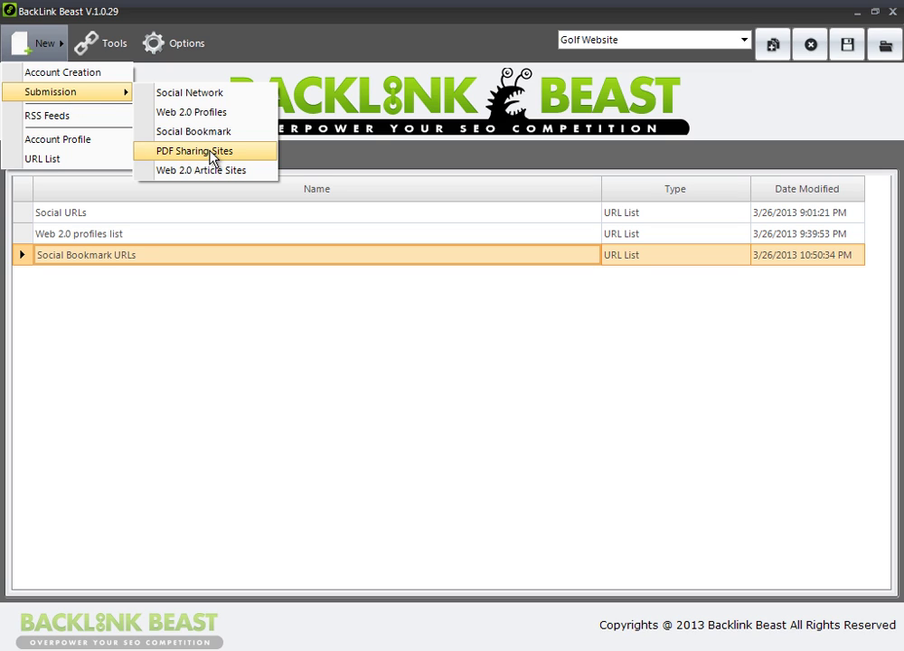